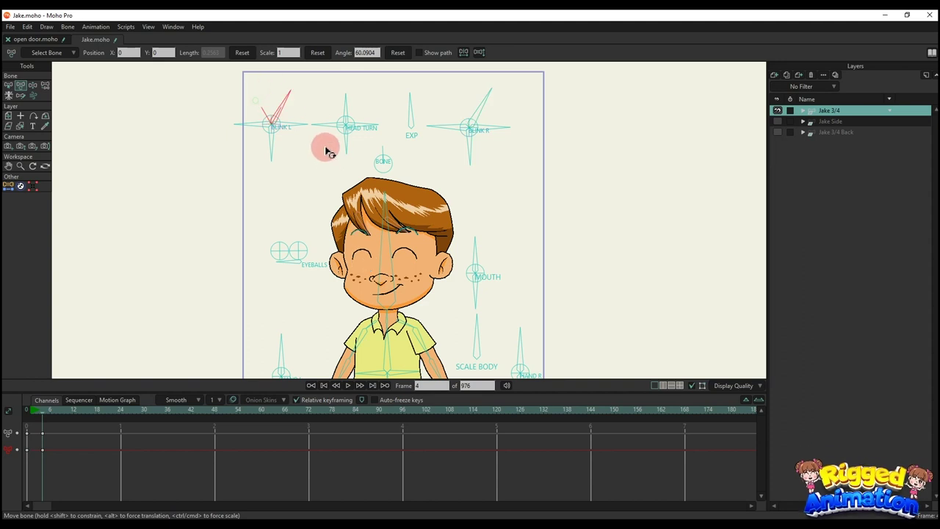
Step: Reset the angles of the BLINK L and BLINK R bones so both of the boy's eyes open
left_click(398, 53)
left_click(464, 85)
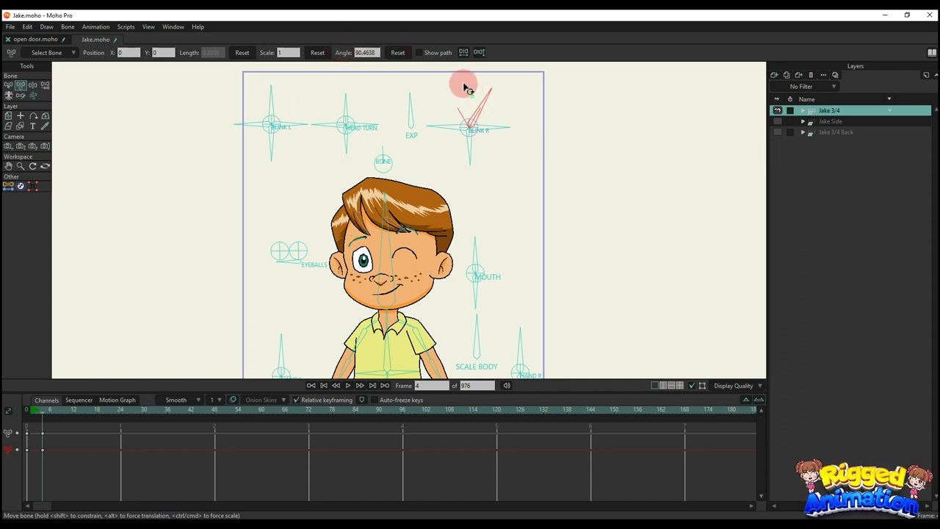
left_click(402, 54)
left_click_drag(256, 127, 369, 135)
left_click(402, 54)
left_click(406, 53)
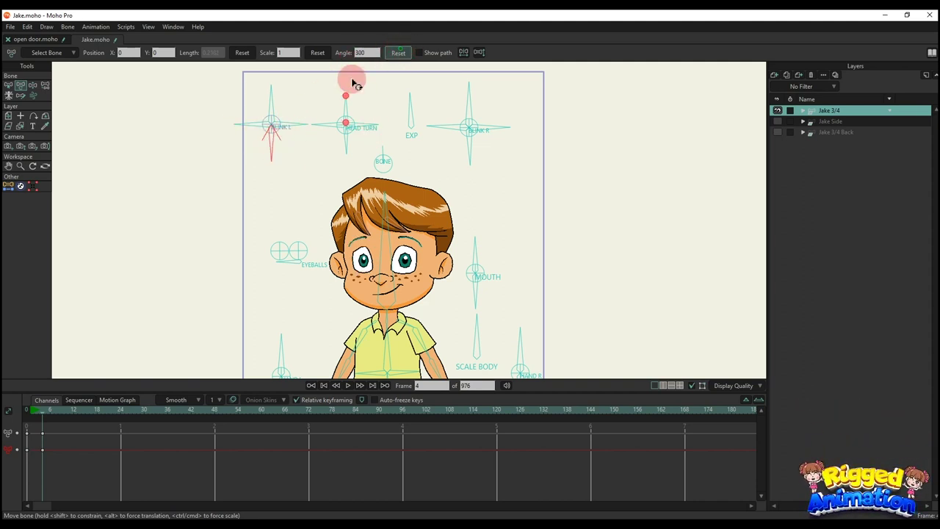
Step: Try squinting and drooping eyelid poses with the side and lower BLINK L and BLINK R bones, and delete the test keyframes
left_click_drag(293, 123, 273, 191)
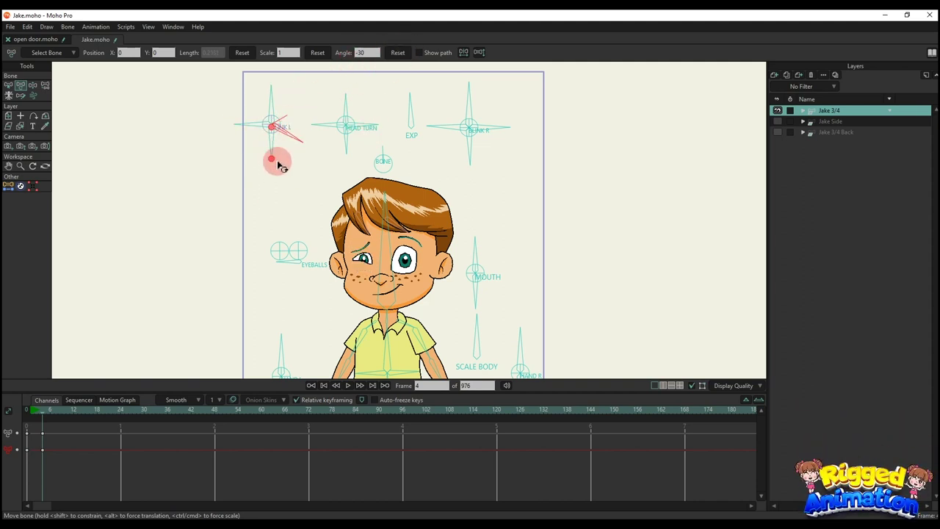
left_click(396, 58)
left_click_drag(471, 124, 472, 146)
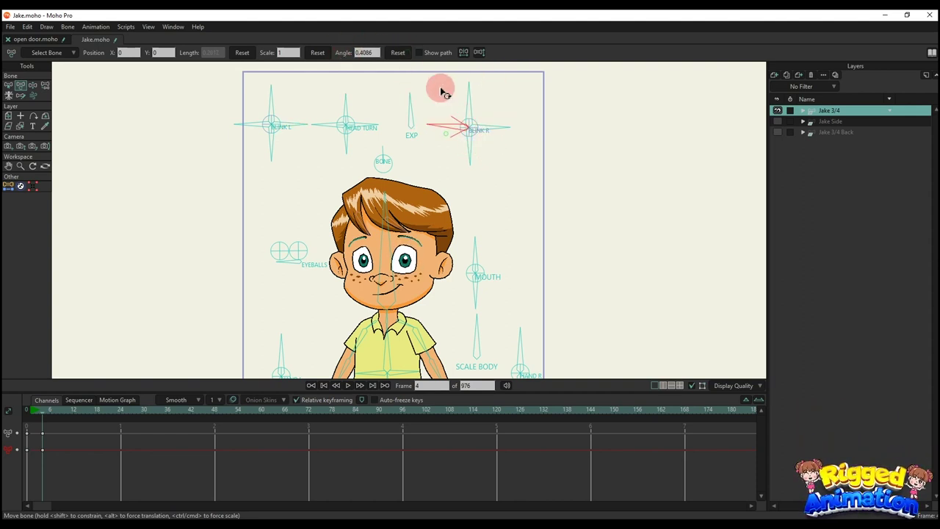
left_click_drag(441, 88, 459, 179)
left_click_drag(444, 142, 496, 144)
left_click(397, 59)
left_click_drag(270, 141, 202, 144)
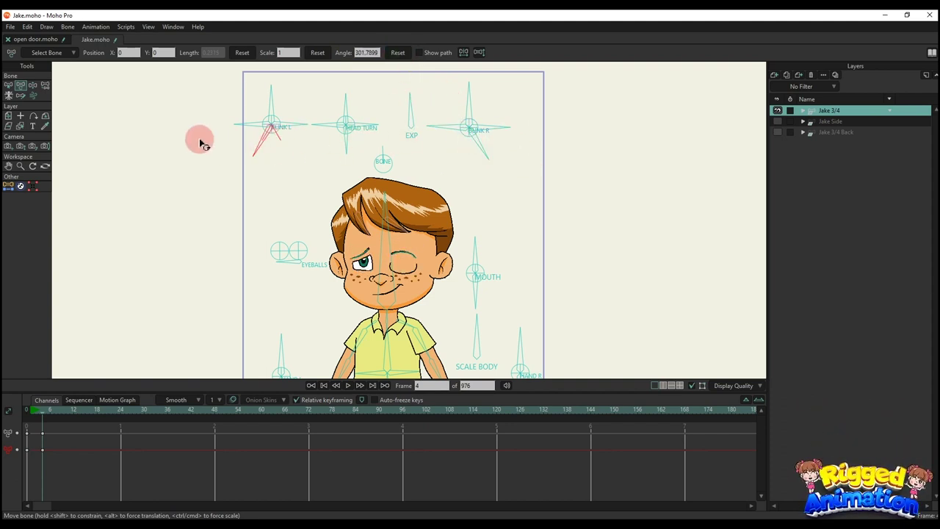
left_click_drag(470, 143, 347, 151)
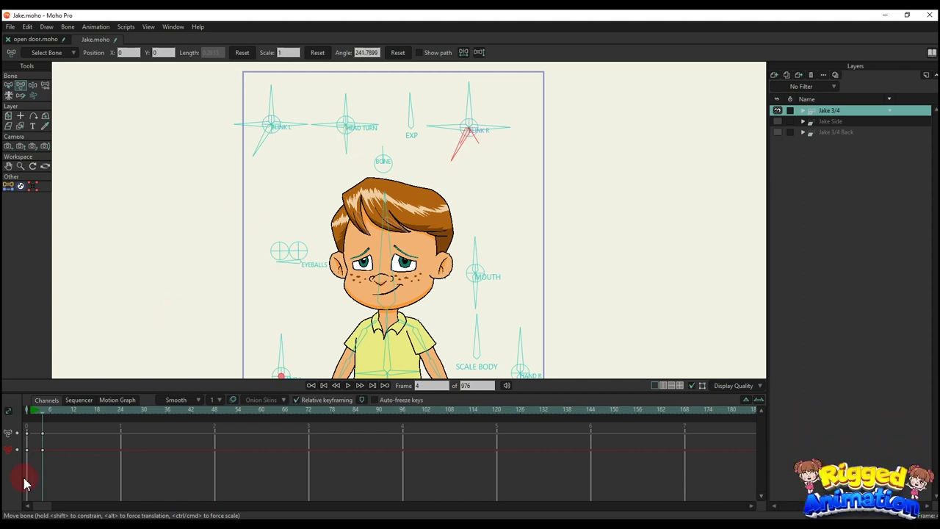
key("BackSpace")
Step: Try turning the boy's head in different directions by rotating the HEAD TURN bones
left_click_drag(351, 111, 338, 178)
left_click_drag(327, 146, 301, 143)
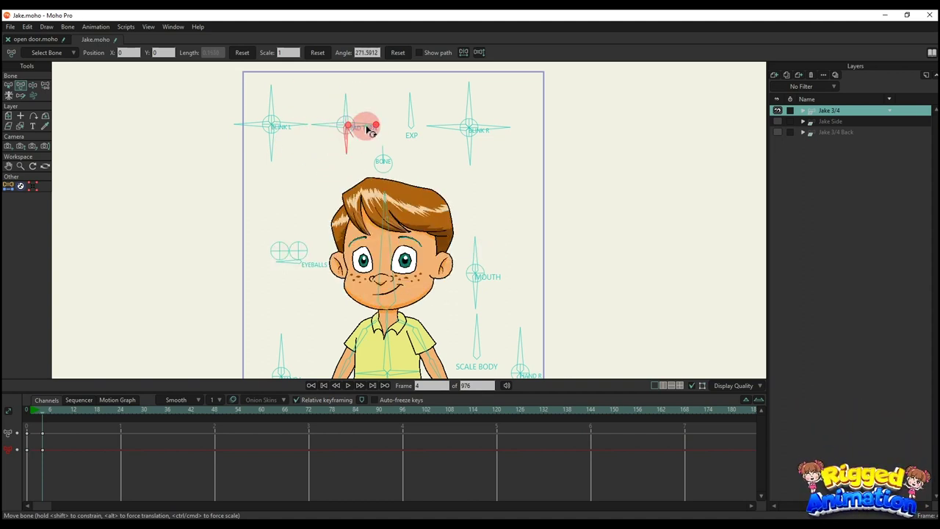
left_click_drag(371, 131, 360, 164)
Step: Rotate the EXP bone to try the dollar-sign eyes in playback, and delete the test keyframes
left_click(410, 100)
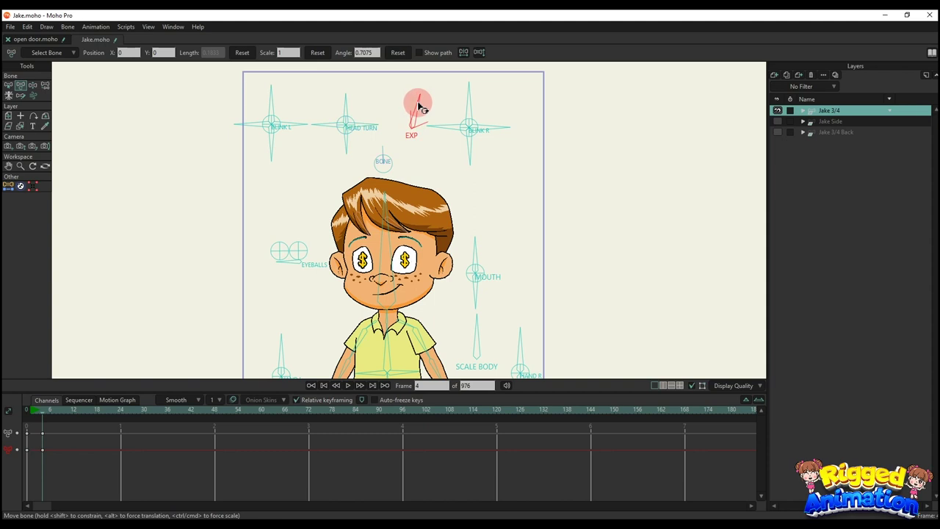
key("space")
key("space")
left_click_drag(419, 109, 437, 126)
key("space")
key("space")
key("space")
left_click_drag(285, 457, 7, 403)
key("equal")
key("BackSpace")
Step: At frame 4, shift the EYEBALLS control to try moving both pupils together
left_click(43, 413)
left_click_drag(233, 310, 216, 295)
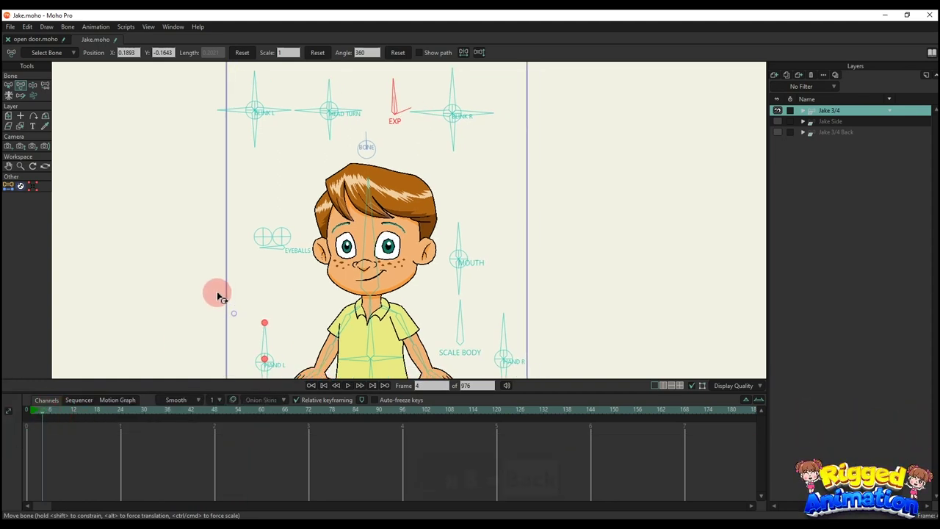
scroll(309, 243, "up", 2)
left_click_drag(309, 241, 302, 272)
scroll(230, 238, "up", 2)
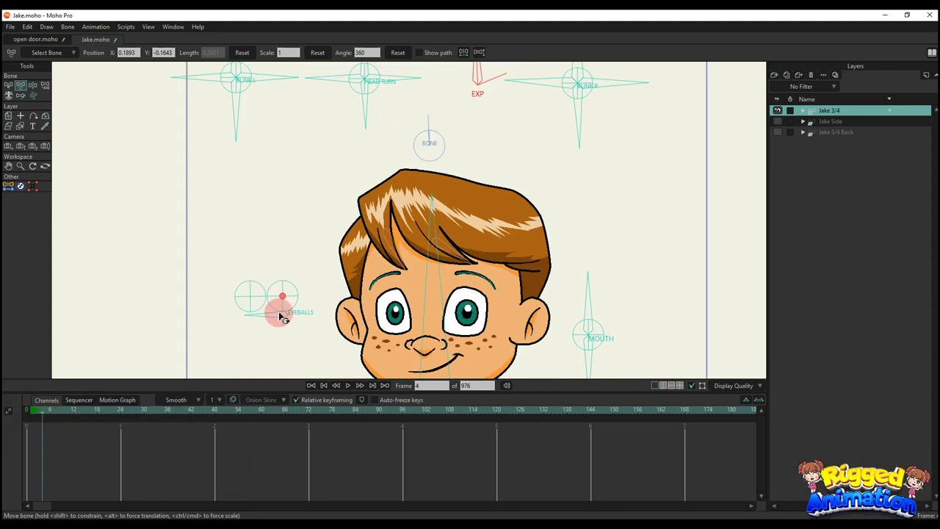
mouse_move(283, 316)
left_mouse_down()
mouse_move(279, 302)
mouse_move(272, 316)
left_mouse_up()
scroll(280, 316, "down", 2)
left_click_drag(281, 315, 245, 248)
Step: Move the two round eyeball bones separately to aim each pupil in a different direction, and delete the test keyframes
left_click(243, 241)
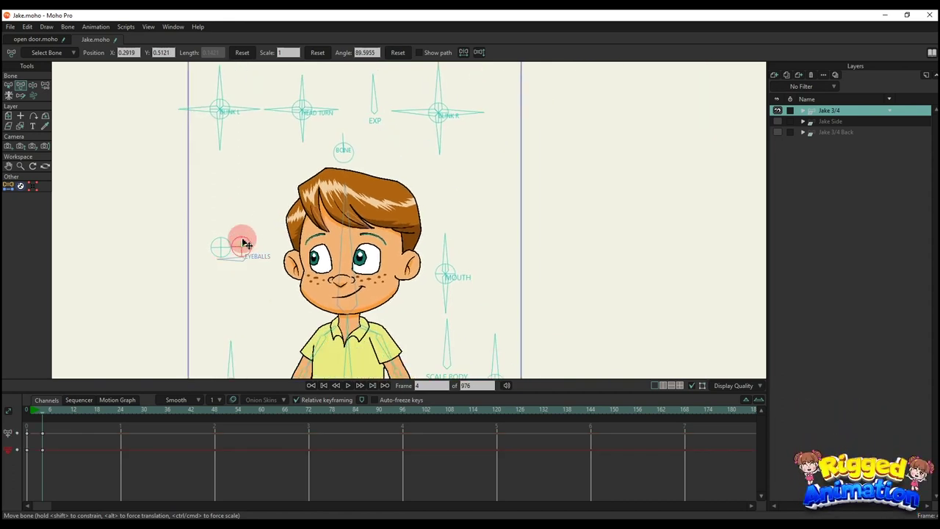
left_click(222, 249)
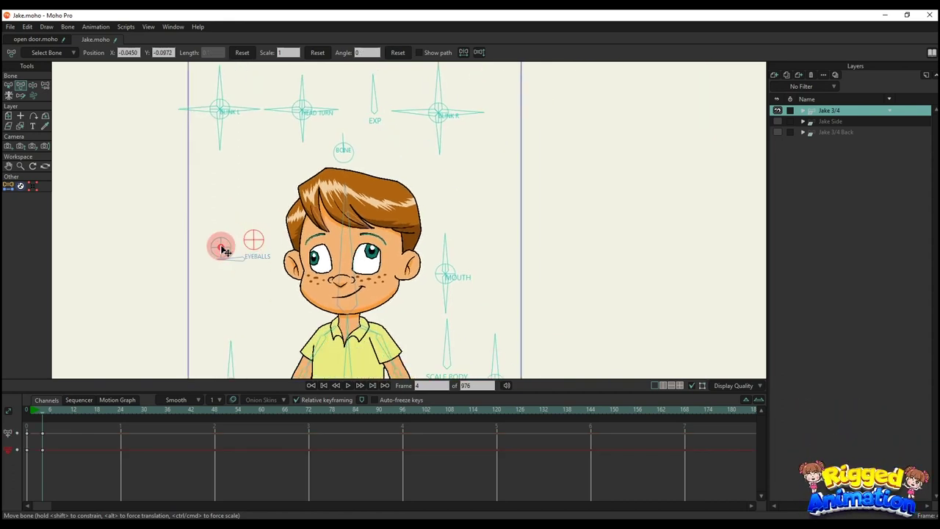
left_click_drag(227, 257, 243, 251)
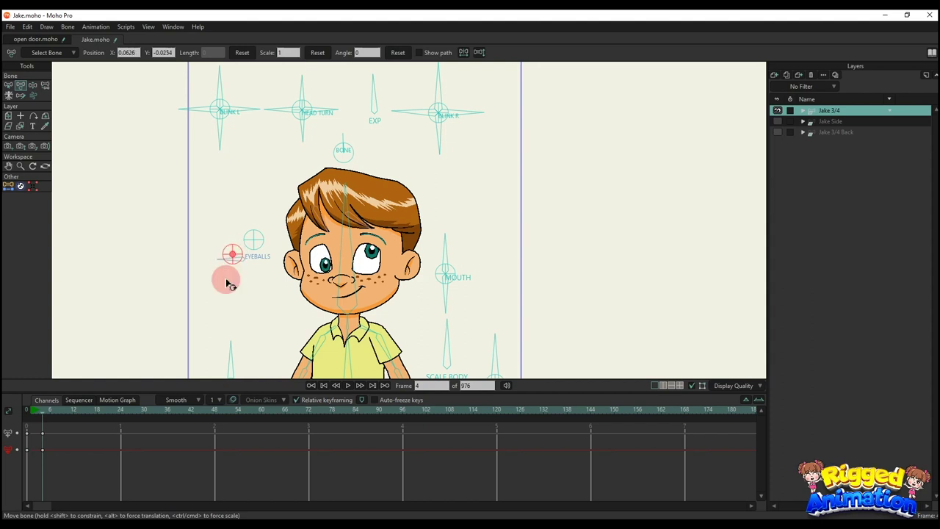
left_click_drag(4, 424, 4, 423)
key("BackSpace")
Step: Rotate the upper and lower MOUTH bones to try different mouth shapes, and delete the test keyframes
left_click_drag(410, 250, 491, 211)
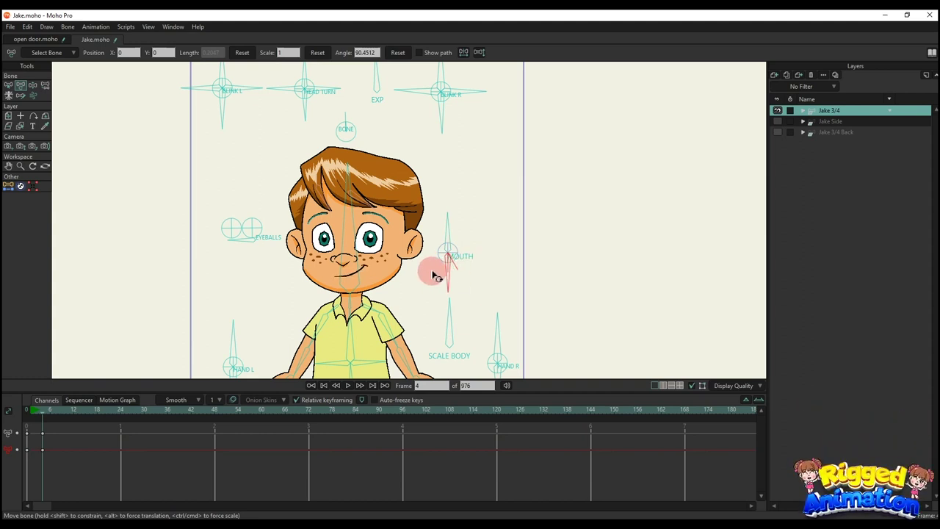
left_click_drag(451, 275, 443, 235)
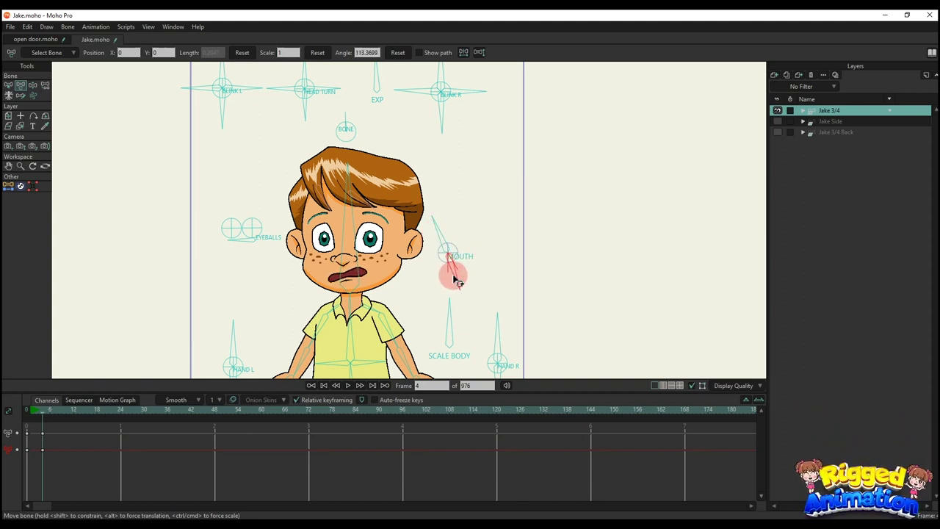
left_click_drag(67, 454, 14, 410)
key("BackSpace")
Step: Try the HAND L control and bend the arm bones on that side, and delete the test keyframes
scroll(478, 267, "down", 1)
scroll(312, 320, "up", 2)
left_click_drag(274, 308, 263, 245)
scroll(263, 250, "up", 1)
left_click_drag(227, 199, 166, 301)
scroll(231, 259, "up", 2)
left_click_drag(399, 175, 404, 230)
scroll(378, 205, "down", 2)
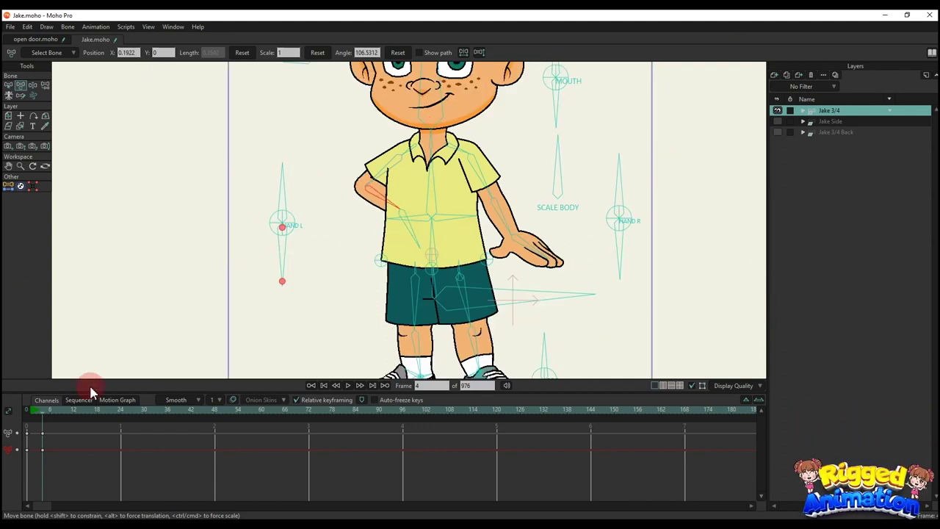
key("BackSpace")
Step: Try hand poses with the HAND R bones and rotate that arm's bones, and delete the test keyframes
left_click(620, 189)
left_click_drag(619, 185, 628, 246)
left_click_drag(522, 208, 558, 228)
left_click_drag(497, 193, 544, 219)
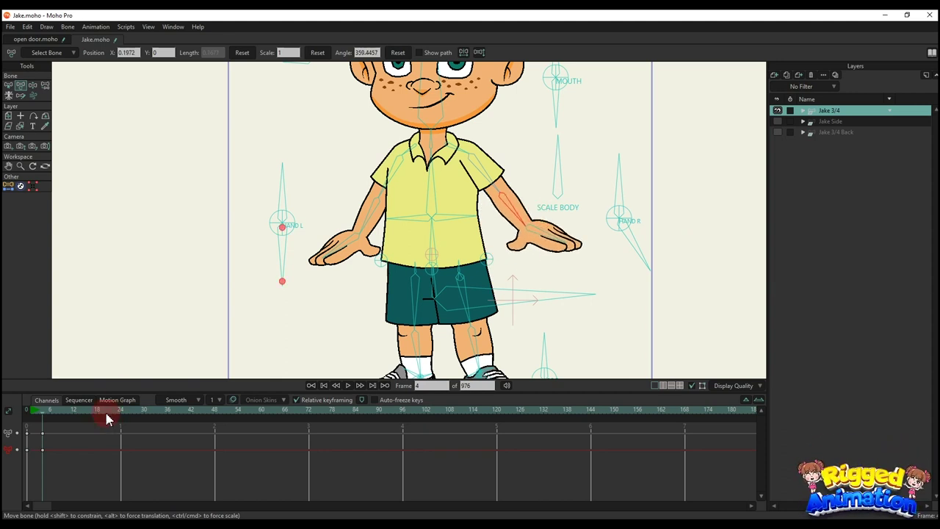
left_click_drag(117, 460, 13, 296)
key("BackSpace")
Step: Rotate the SCALE BODY bone to try changing the body's proportions, and delete the test keyframes
scroll(512, 215, "down", 2)
left_click_drag(544, 190, 562, 185)
left_click_drag(418, 202, 710, 206)
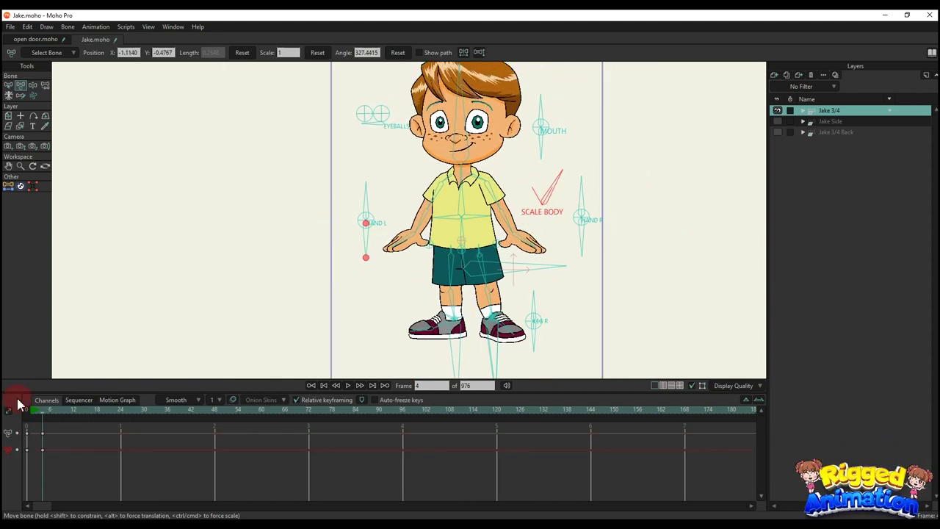
left_click_drag(94, 454, 2, 366)
key("BackSpace")
Step: Rotate the upper torso bones to try tilting the chest and head, and delete the test keyframes
scroll(500, 205, "up", 2)
mouse_move(454, 189)
left_mouse_down()
mouse_move(424, 197)
mouse_move(463, 188)
mouse_move(453, 185)
left_mouse_up()
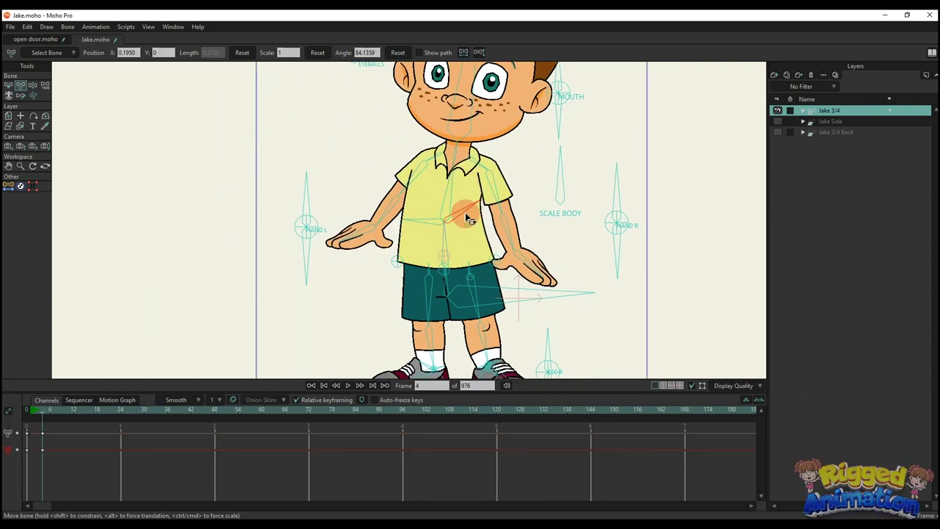
left_click_drag(82, 445, 15, 361)
key("BackSpace")
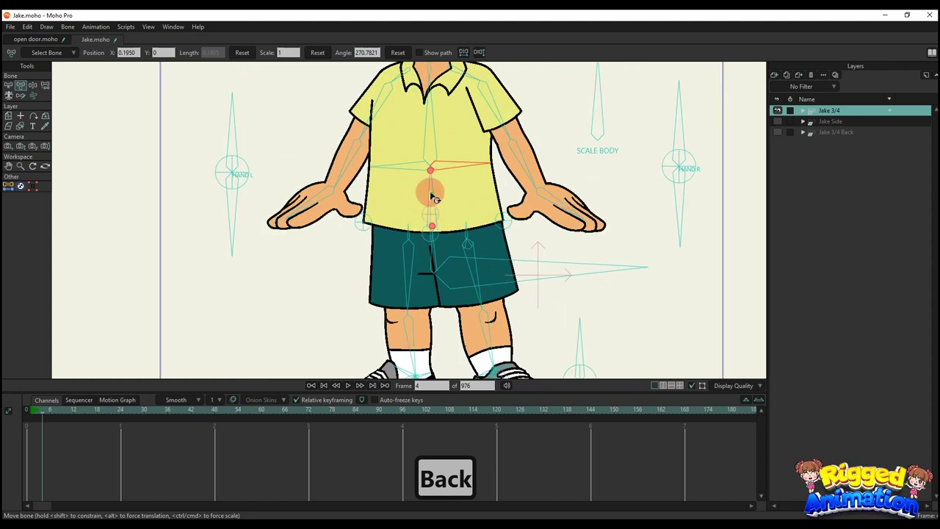
Step: Try bending the waist with the lower torso bone and moving the hip bone, and delete the test keyframes
mouse_move(432, 196)
left_mouse_down()
mouse_move(448, 191)
mouse_move(419, 185)
left_mouse_up()
scroll(430, 223, "up", 2)
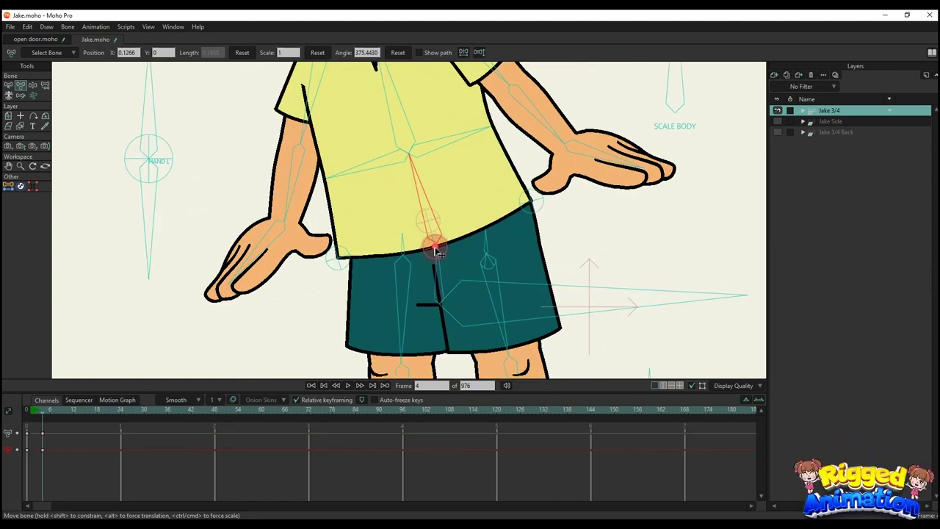
left_click_drag(436, 251, 430, 202)
scroll(430, 203, "down", 5)
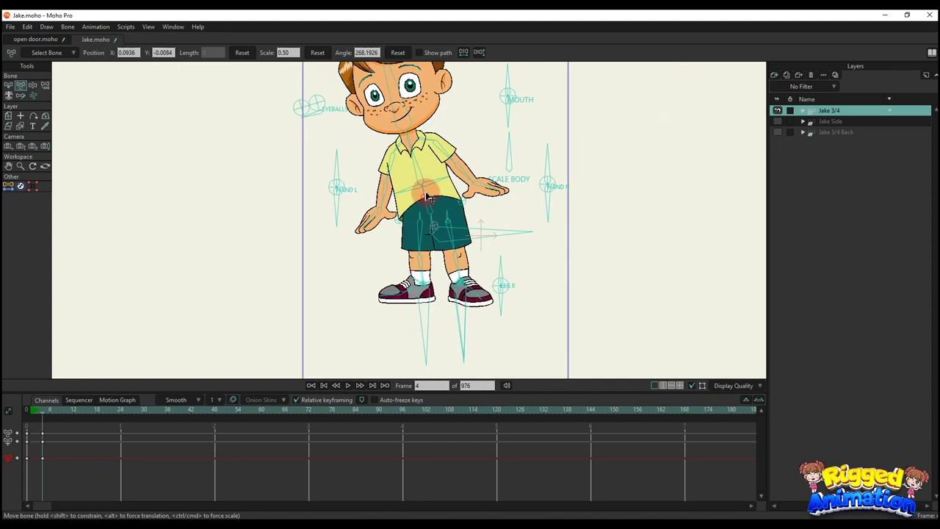
left_click_drag(103, 473, 39, 430)
key("BackSpace")
Step: Rotate the LEG R bones to try different leg and shoe directions, and delete the test keyframes
mouse_move(427, 256)
left_mouse_down()
mouse_move(430, 230)
mouse_move(438, 246)
left_mouse_up()
scroll(430, 230, "up", 4)
scroll(450, 242, "down", 2)
scroll(522, 270, "up", 1)
left_click(548, 263)
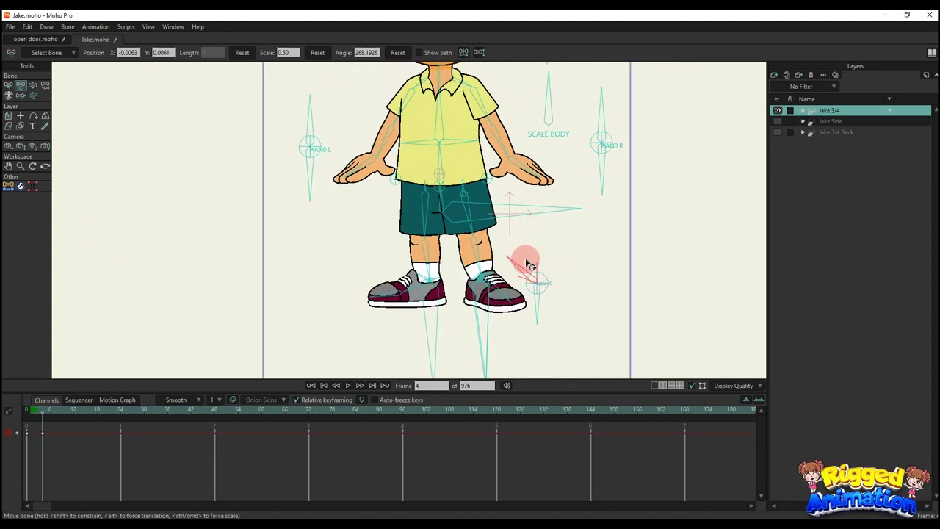
left_click_drag(522, 276, 582, 295)
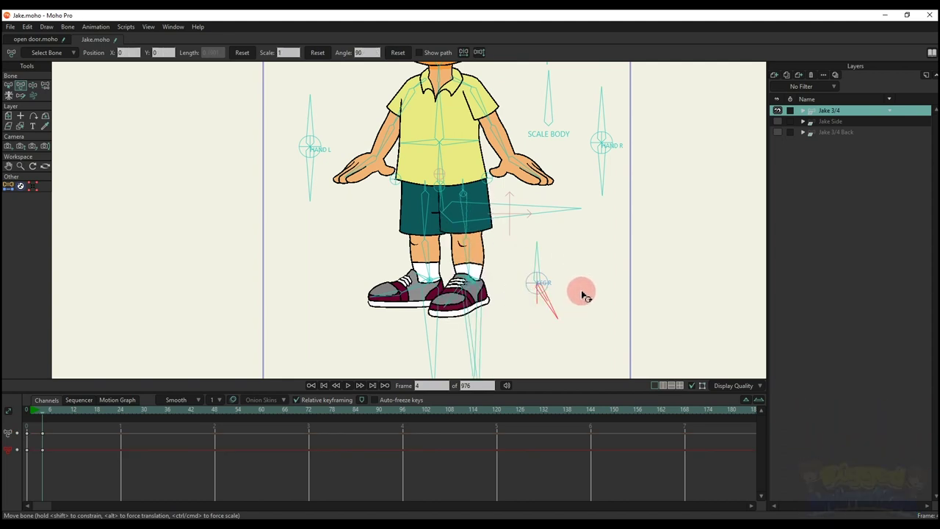
mouse_move(542, 257)
left_mouse_down()
mouse_move(502, 287)
mouse_move(562, 255)
mouse_move(557, 262)
left_mouse_up()
scroll(510, 270, "down", 2)
scroll(512, 272, "up", 1)
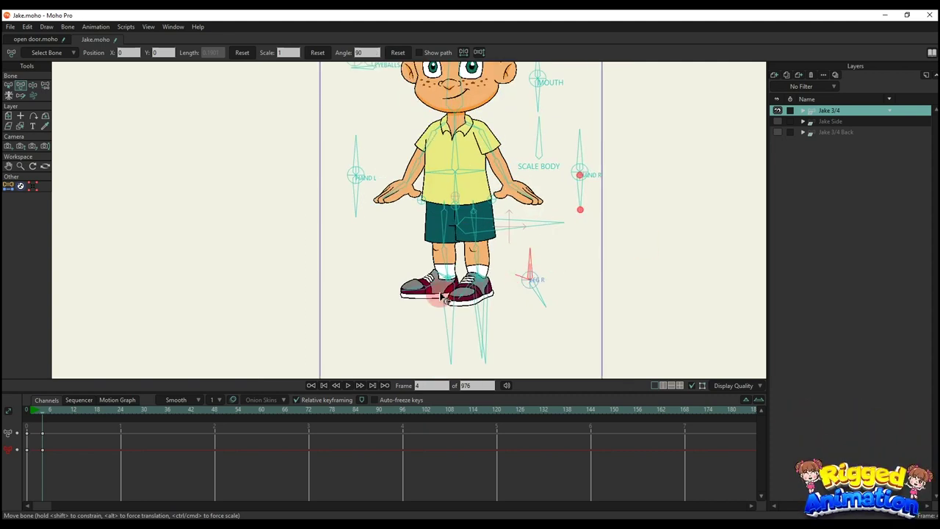
key("BackSpace")
Step: Move the foot target bones to try different leg stances, and delete the test keyframes
left_click(380, 320)
left_click_drag(455, 293, 413, 294)
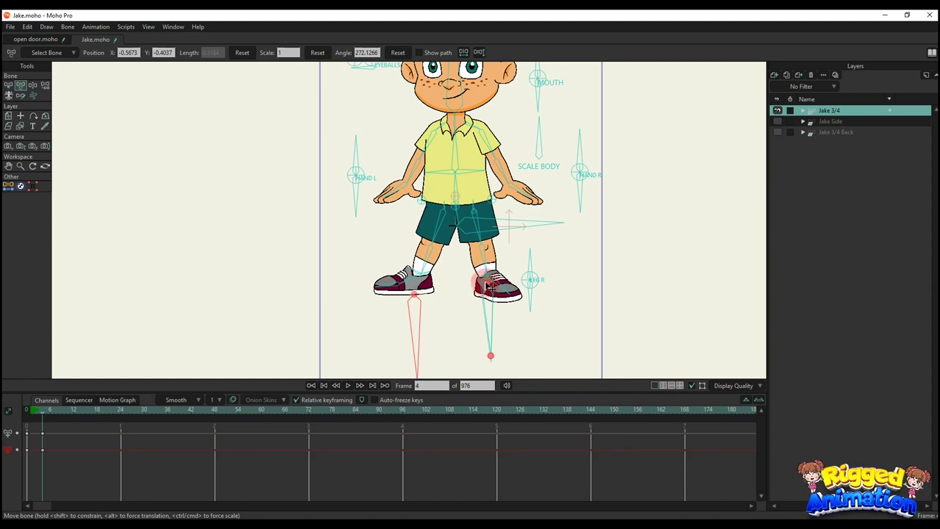
left_click_drag(485, 287, 452, 301)
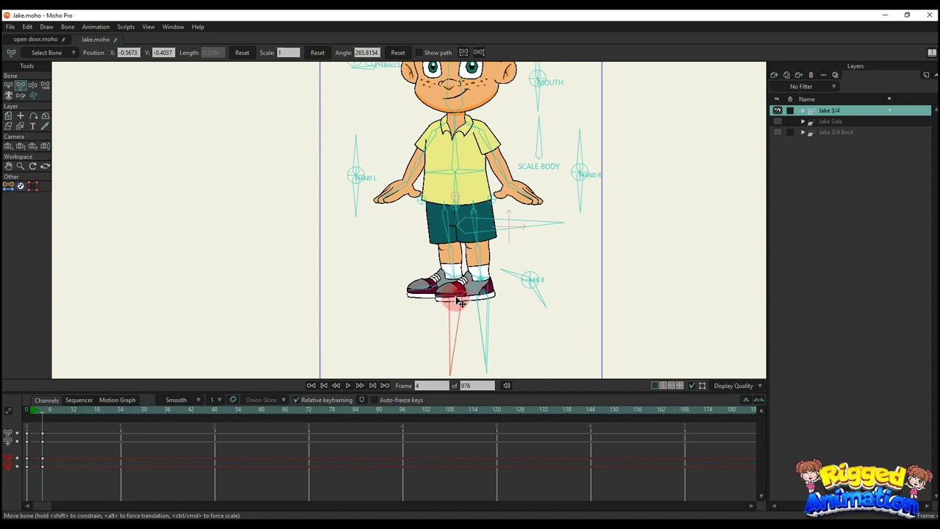
scroll(465, 267, "down", 2)
left_click_drag(466, 264, 449, 294)
left_click_drag(107, 491, 3, 357)
key("BackSpace")
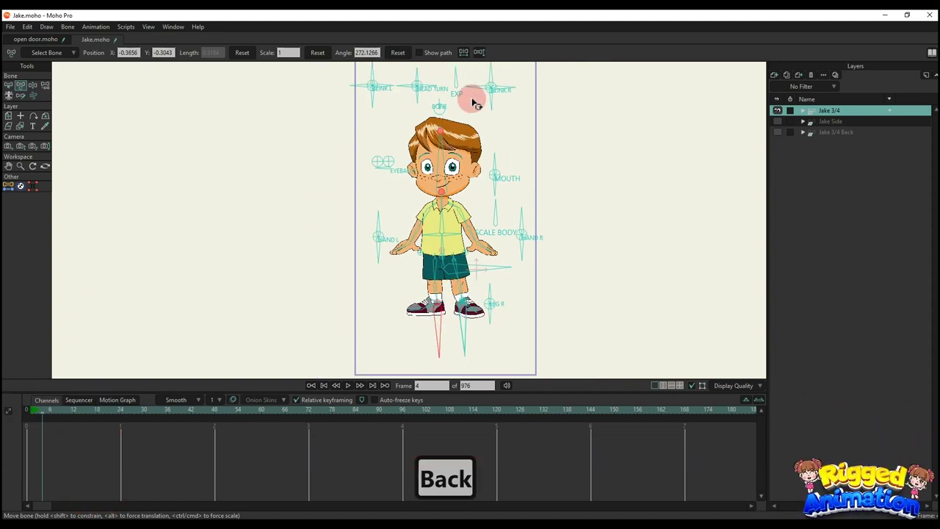
Step: Try the round BONE control above the head, and delete the test keyframes
mouse_move(432, 117)
left_mouse_down()
mouse_move(448, 106)
mouse_move(594, 111)
mouse_move(439, 160)
mouse_move(317, 139)
mouse_move(443, 132)
left_mouse_up()
left_click_drag(62, 456, 25, 404)
key("BackSpace")
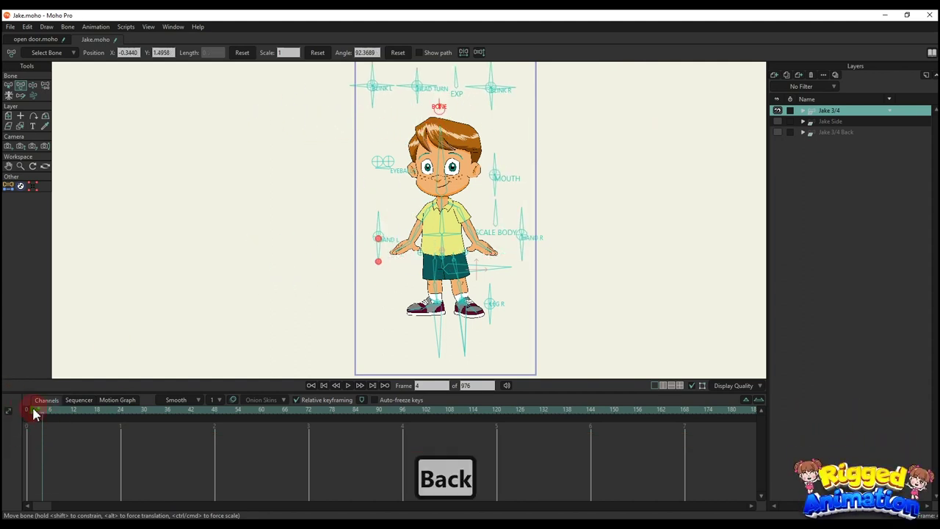
Step: Insert the WALK action into the mainline animation at frame 1
left_click(28, 410)
scroll(453, 228, "down", 2)
key("ctrl+k")
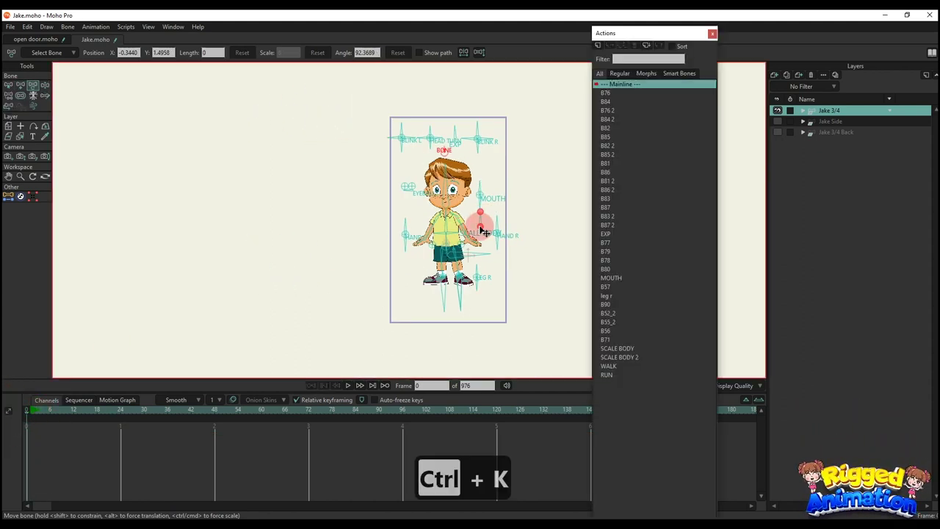
left_click(608, 368)
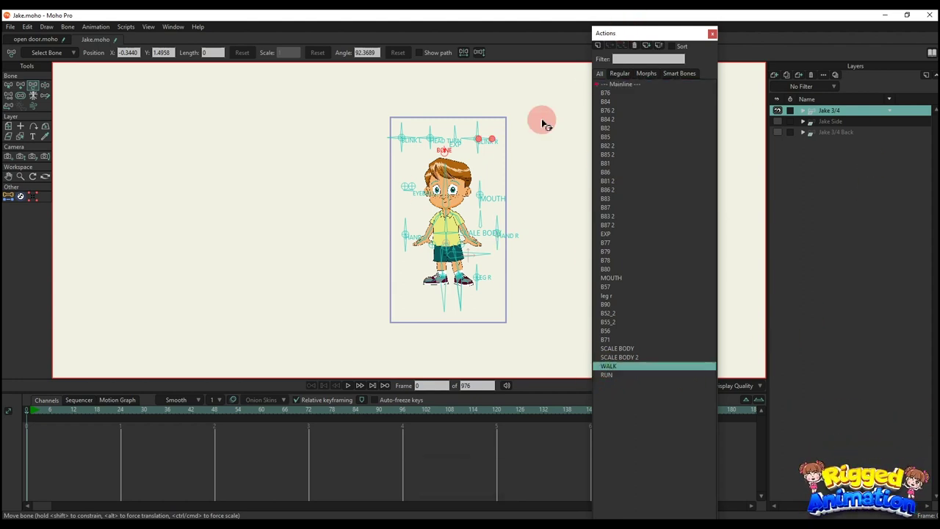
left_click(31, 411)
left_click(527, 322)
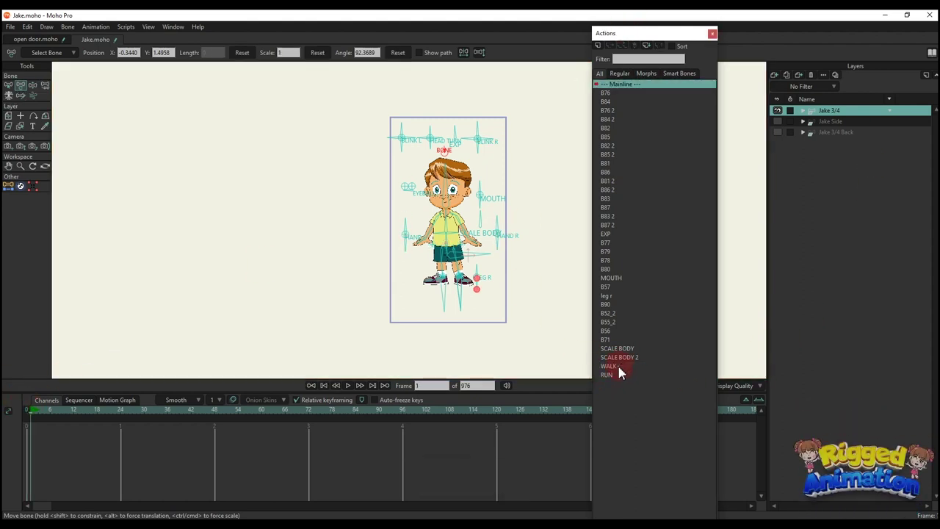
left_click(617, 365)
scroll(500, 213, "up", 2)
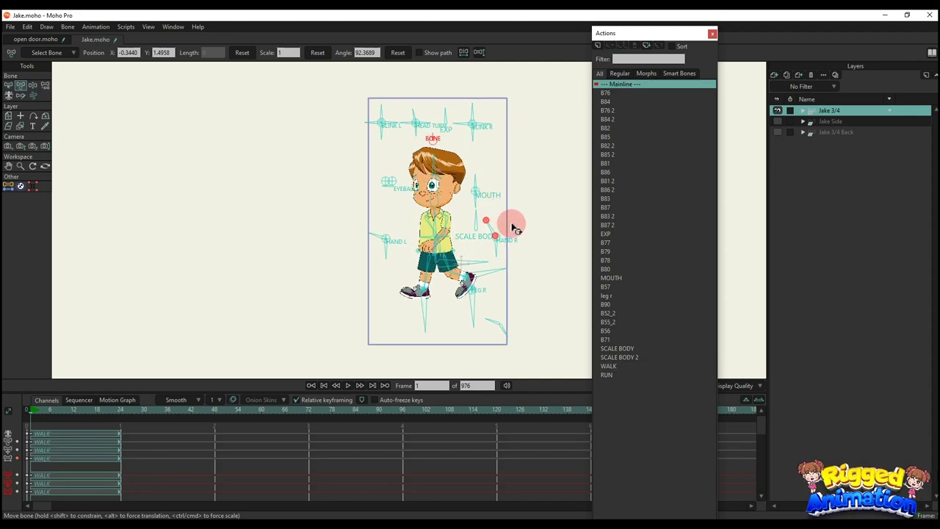
Step: Hide the rig's bones in the view and play the walk cycle
left_click_drag(480, 233, 422, 248)
key("ctrl+shift+c")
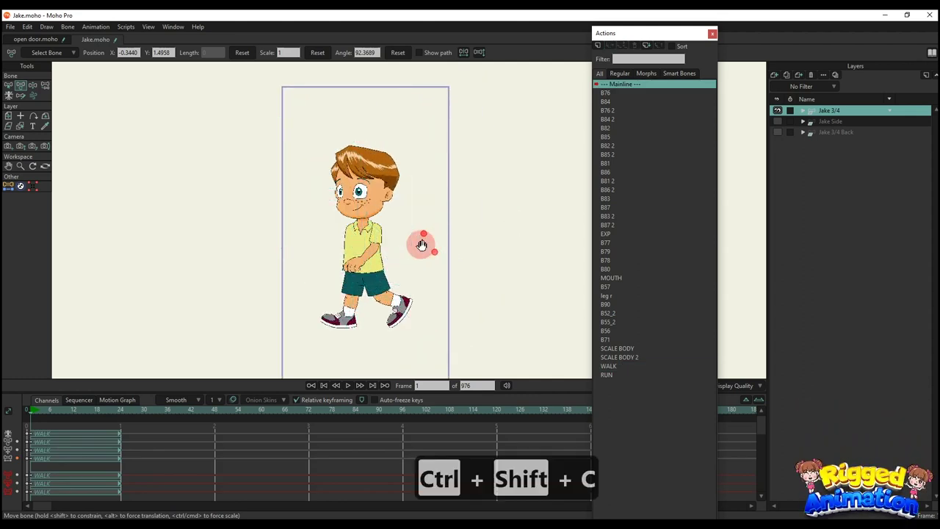
key("space")
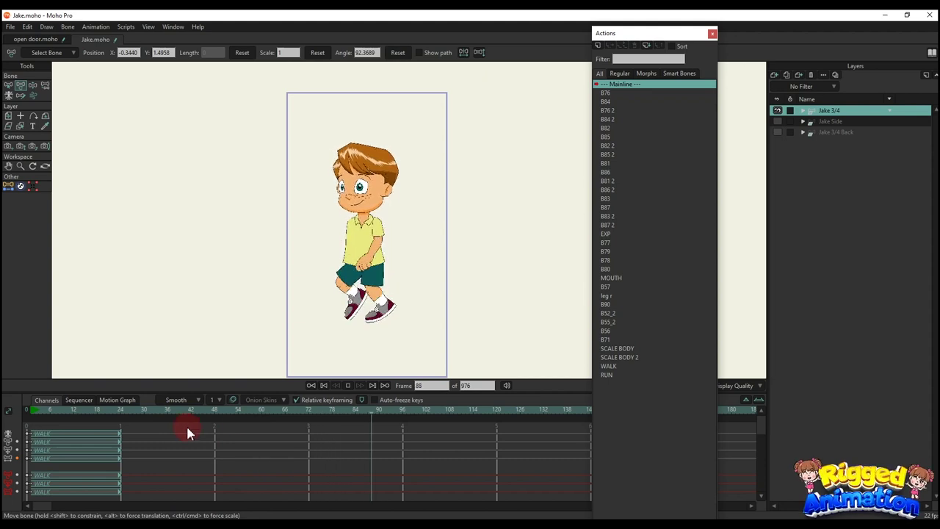
Step: Stop the playback, insert the RUN action into the mainline animation at frame 94, and play the run cycle
key("space")
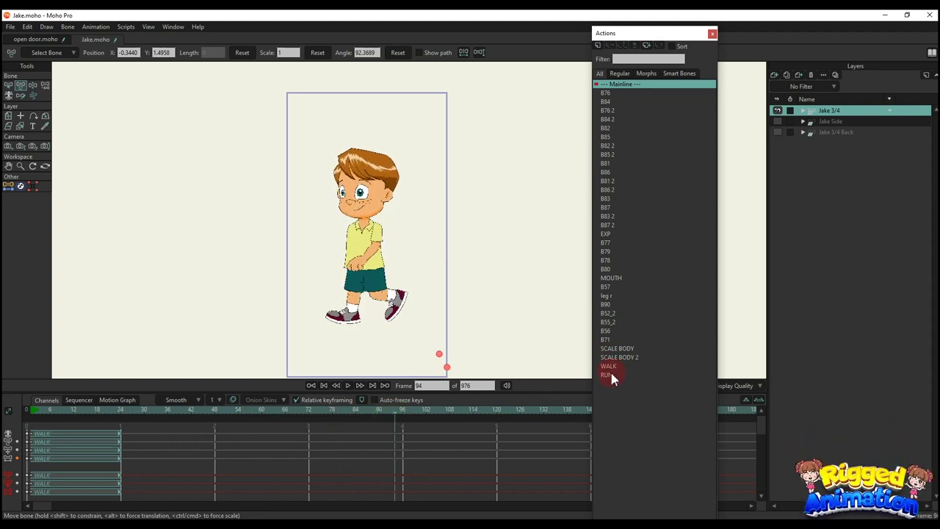
left_click(607, 375)
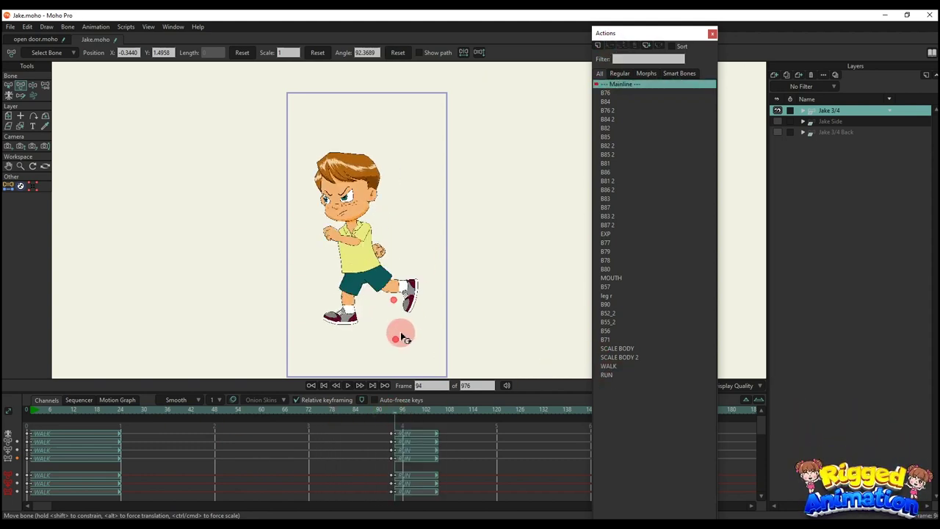
key("space")
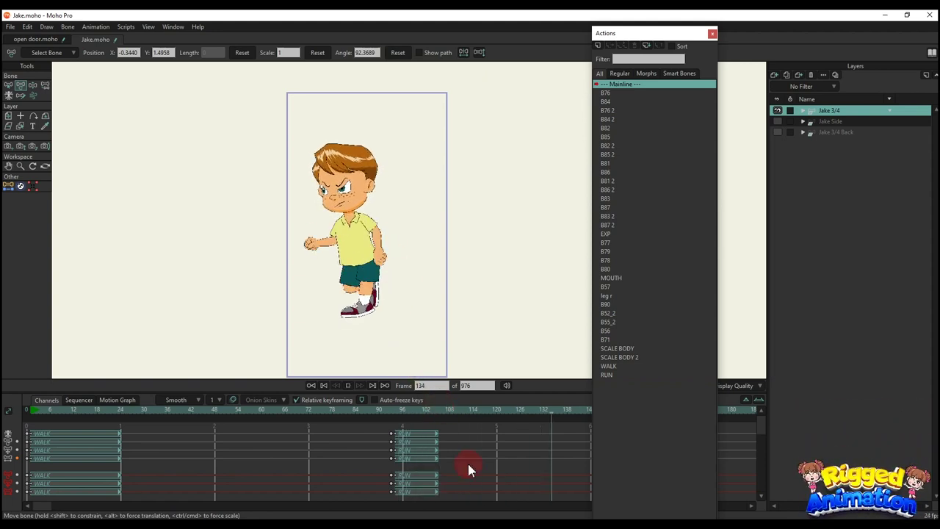
key("space")
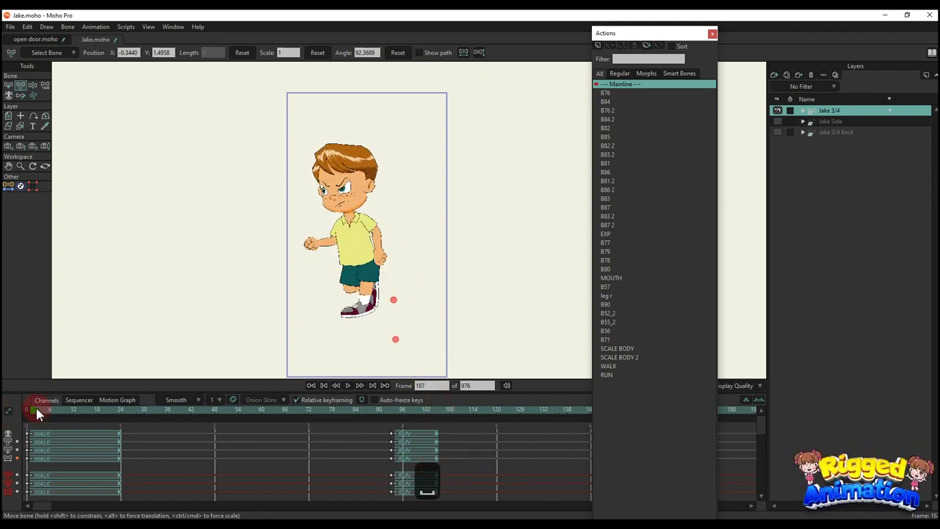
Step: Return to frame 0, close the actions list, and hide Jake 3/4 so that Jake Side is visible and selected
left_click_drag(35, 410, 5, 394)
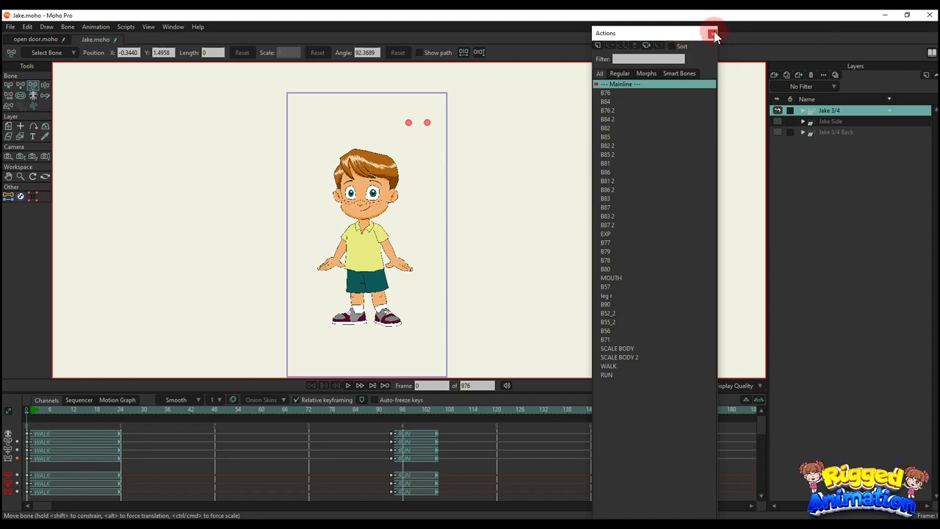
left_click(714, 34)
left_click(778, 110)
left_click(777, 121)
left_click(830, 122)
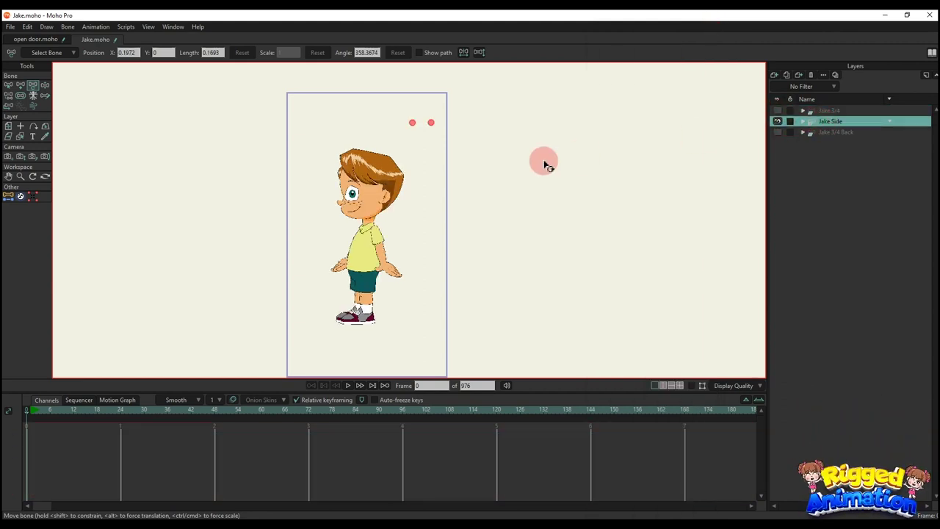
Step: Go to frame 2 and show the side rig's bones, ready for transforming
scroll(444, 209, "up", 2)
left_click_drag(426, 243, 457, 264)
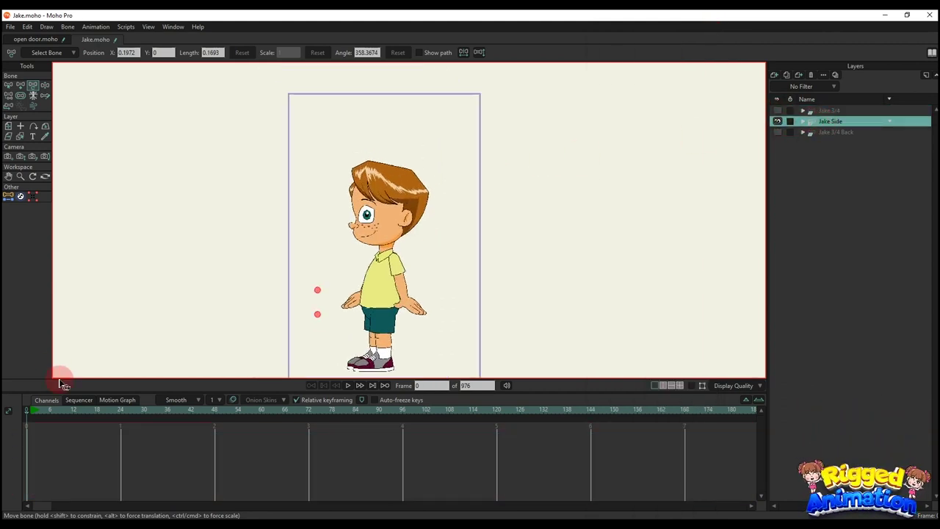
left_click(34, 413)
key("ctrl+shift+c")
scroll(294, 214, "down", 1)
key("t")
scroll(335, 135, "up", 1)
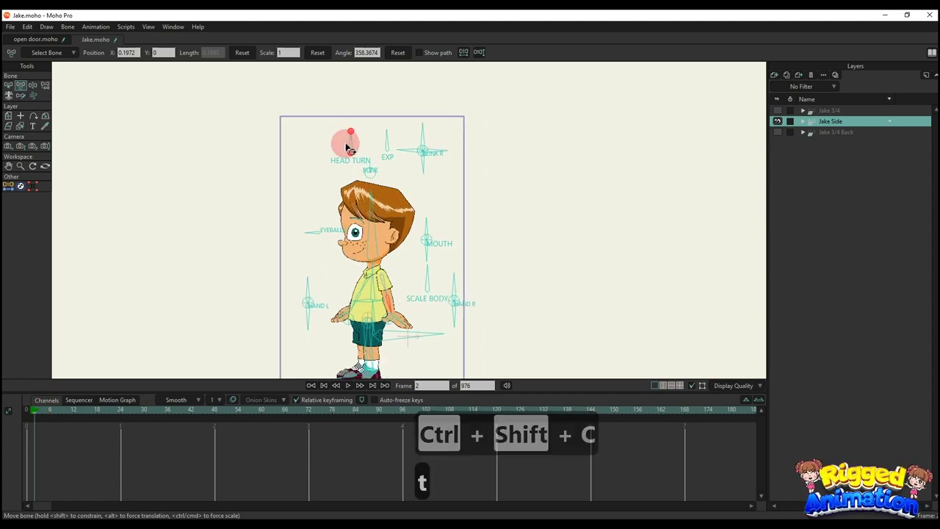
Step: Rotate the EXP bone at several frames to try different eye expressions, and delete the test keyframes
left_click_drag(333, 97, 360, 128)
scroll(374, 126, "up", 2)
key("space")
key("space")
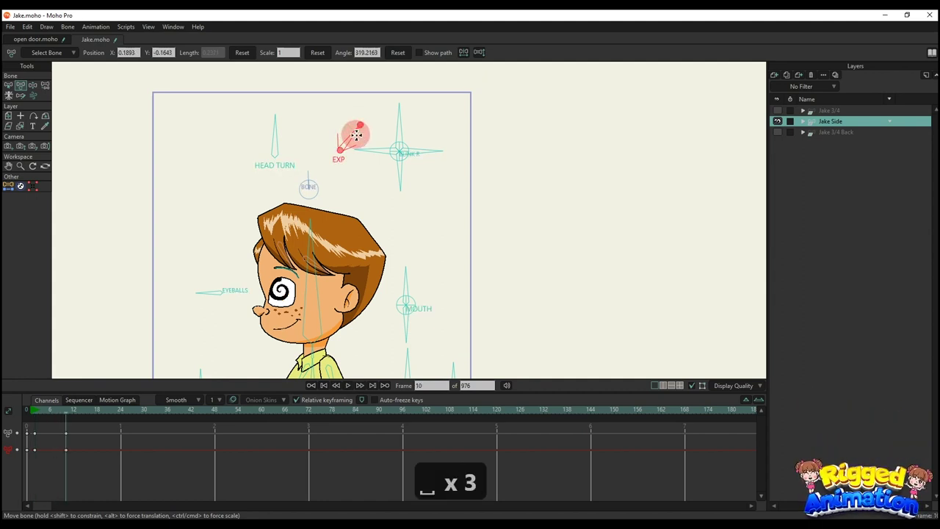
key("space")
key("space")
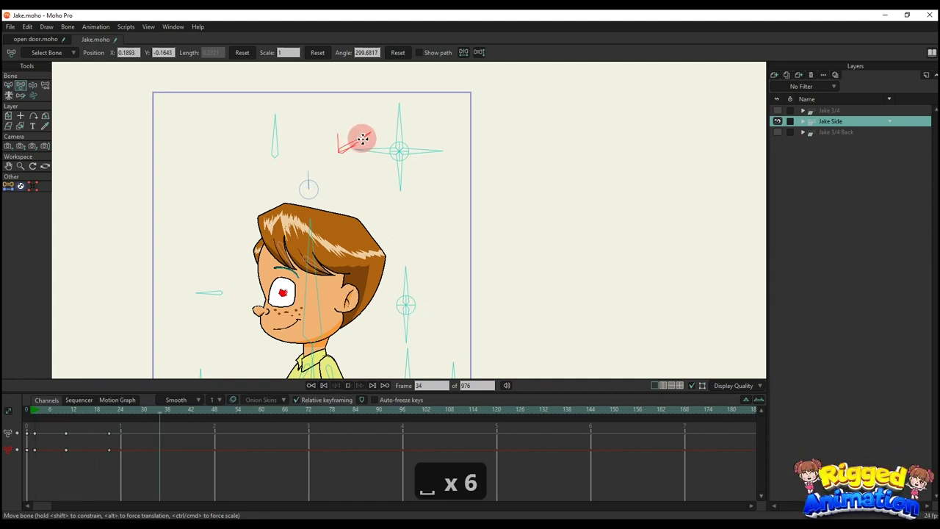
key("space")
key("space")
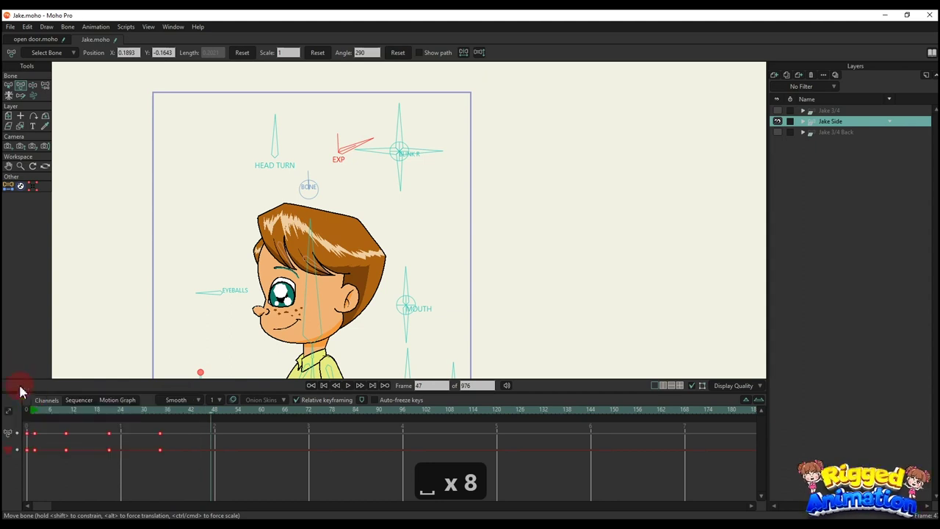
key("BackSpace")
Step: Rotate the upper BLINK R bone to close the side view's eye, and delete the test keyframes
scroll(360, 242, "up", 2)
left_click_drag(405, 107, 436, 124)
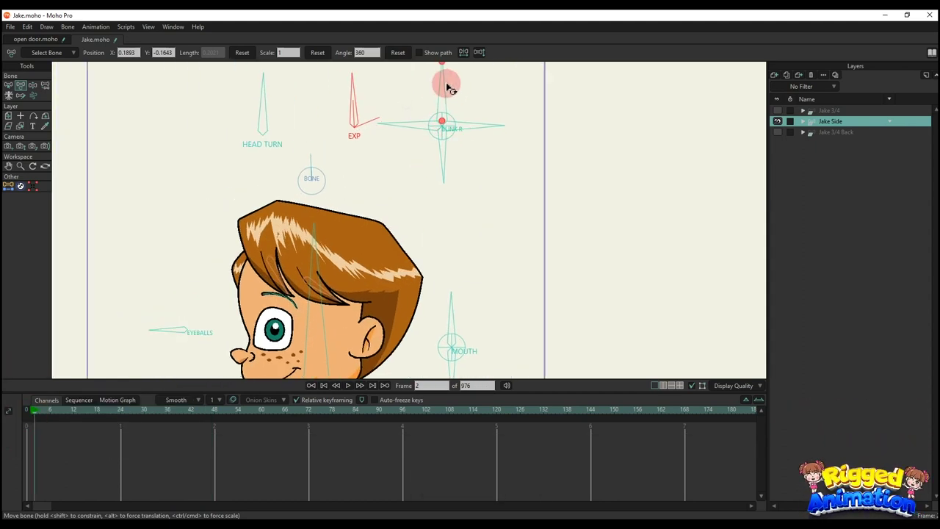
left_click_drag(446, 87, 482, 90)
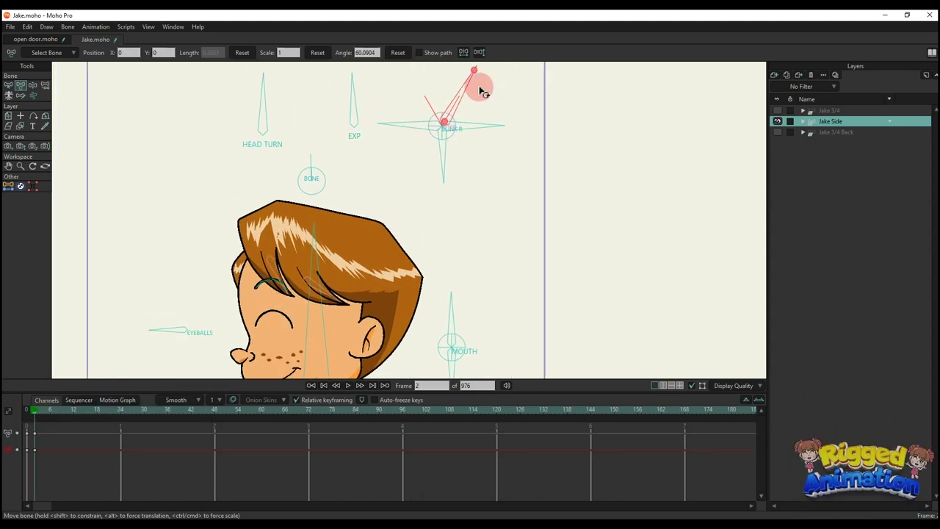
key("BackSpace")
Step: Rotate the other BLINK R bones to try further eyelid and eyebrow poses, and delete the test keyframes
left_click_drag(476, 126, 518, 167)
left_click(397, 53)
left_click(397, 52)
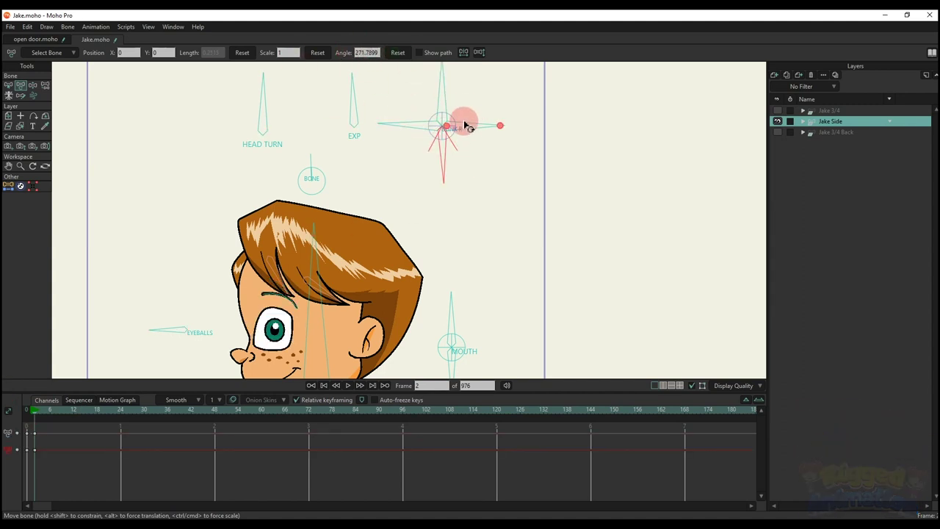
left_click_drag(466, 122, 498, 153)
left_click(147, 363)
left_click_drag(4, 332, 4, 333)
scroll(416, 273, "down", 4)
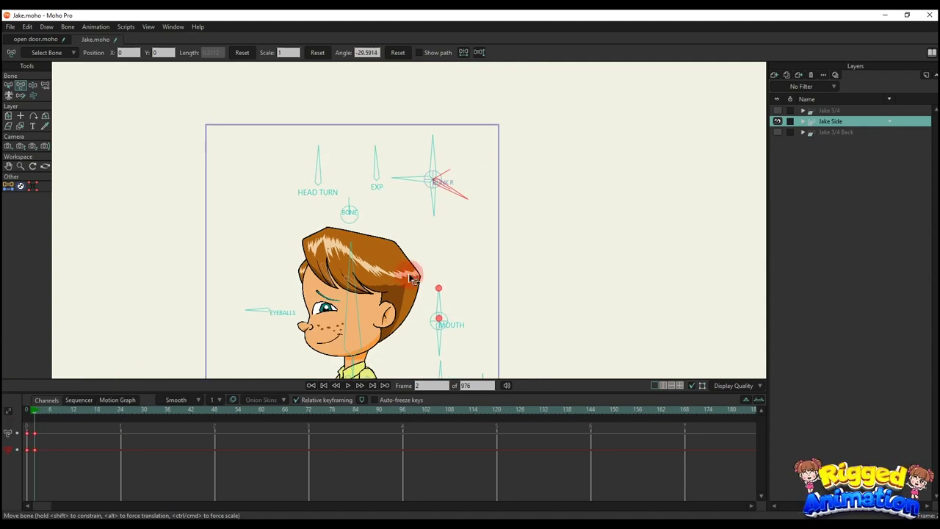
left_click_drag(412, 277, 413, 226)
scroll(341, 279, "up", 3)
key("BackSpace")
Step: Move the EYEBALLS bone to shift the pupil's gaze, and delete the test keyframes
scroll(341, 279, "down", 2)
left_click_drag(279, 267, 245, 228)
scroll(228, 219, "up", 2)
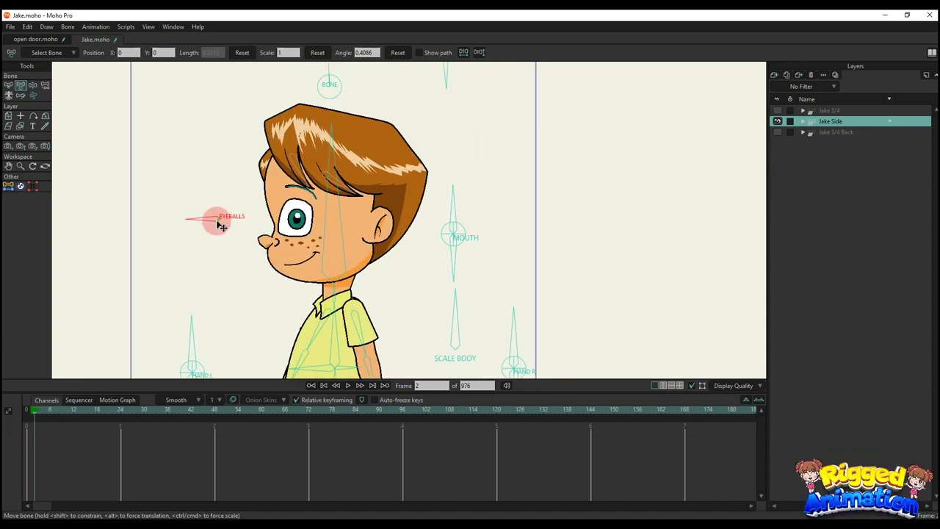
left_click(205, 226)
left_click_drag(34, 473, 4, 421)
key("BackSpace")
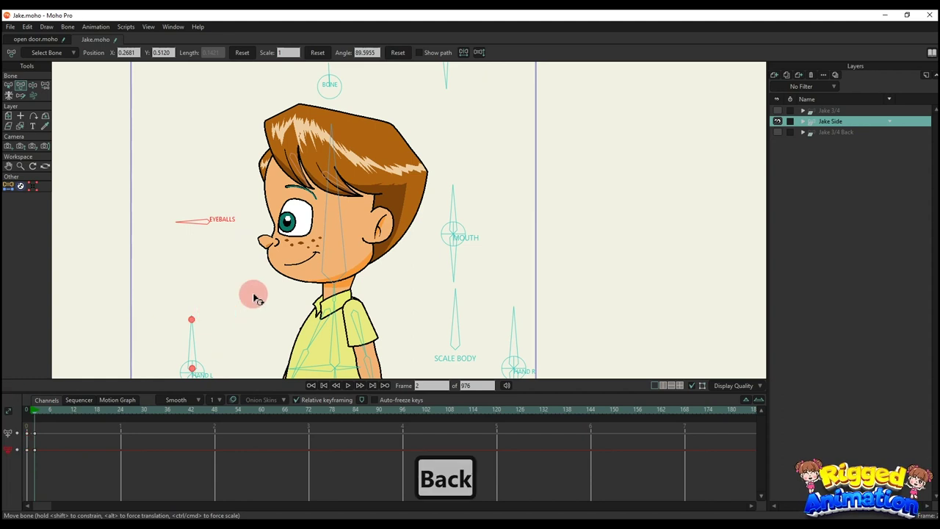
key("BackSpace")
left_click(338, 304)
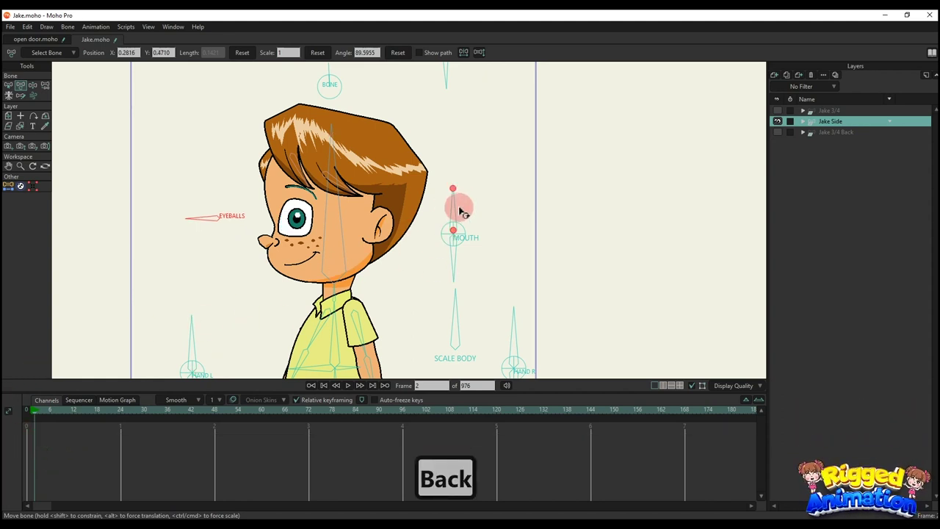
Step: Rotate the MOUTH bones to try different mouth shapes on the side view
left_click_drag(459, 212, 438, 209)
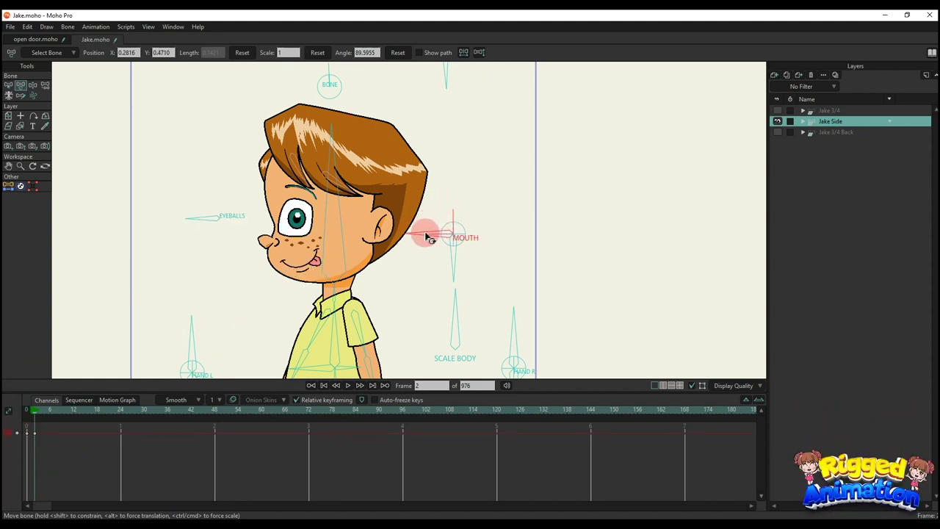
left_click_drag(427, 248, 446, 269)
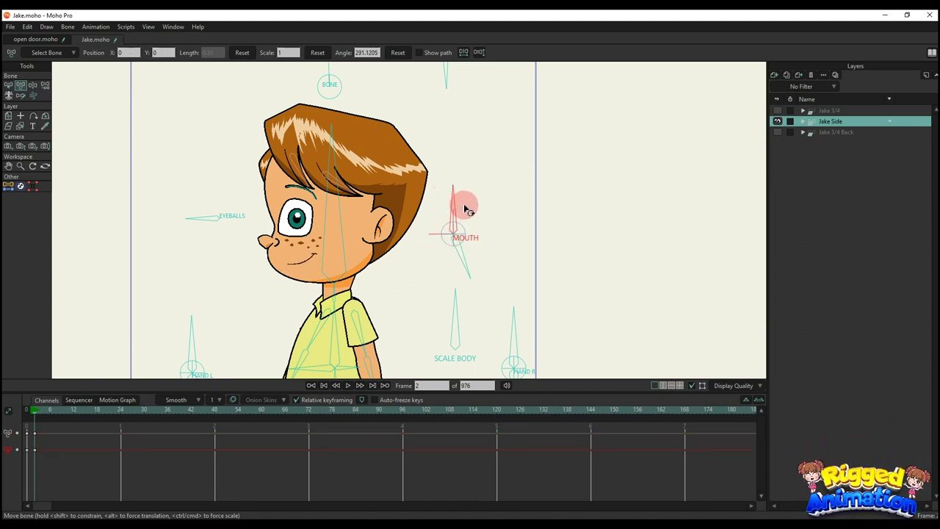
left_click_drag(441, 218, 456, 263)
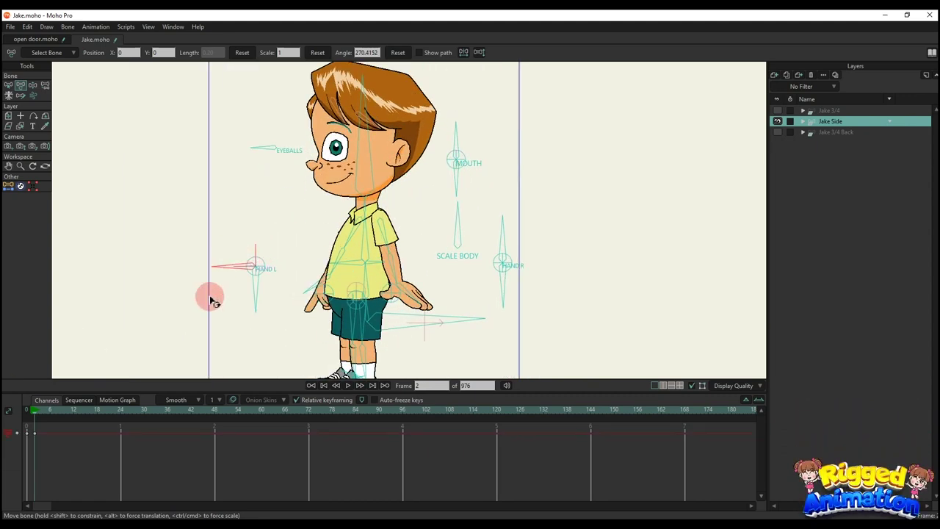
Step: Try the HAND L bones for different hand shapes and swing the near arm away from the body
left_click_drag(211, 296, 371, 174)
scroll(270, 272, "up", 2)
left_click_drag(369, 241, 597, 239)
left_click(268, 289)
left_click_drag(599, 292, 506, 243)
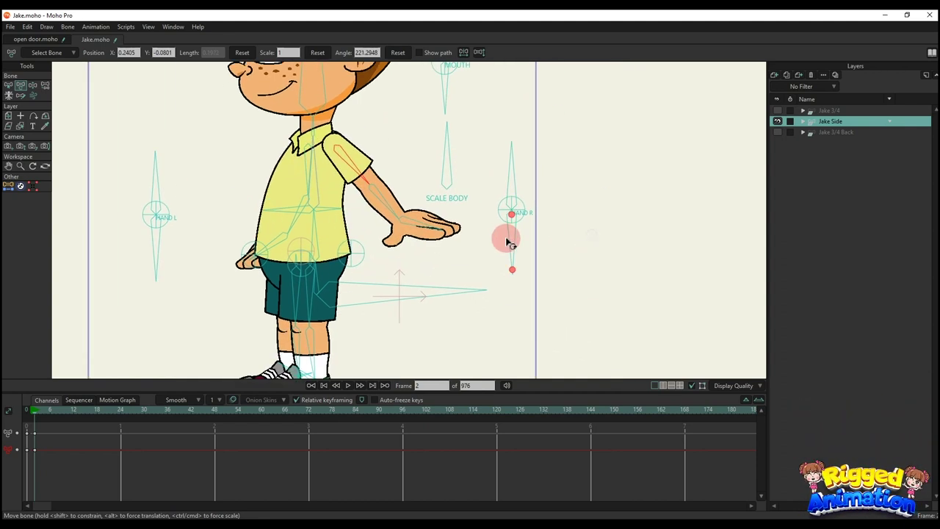
Step: Bend the near arm and try the HAND R bones for different hand shapes, and delete the test keyframes
left_click_drag(353, 199, 460, 224)
scroll(346, 203, "down", 4)
scroll(455, 225, "up", 2)
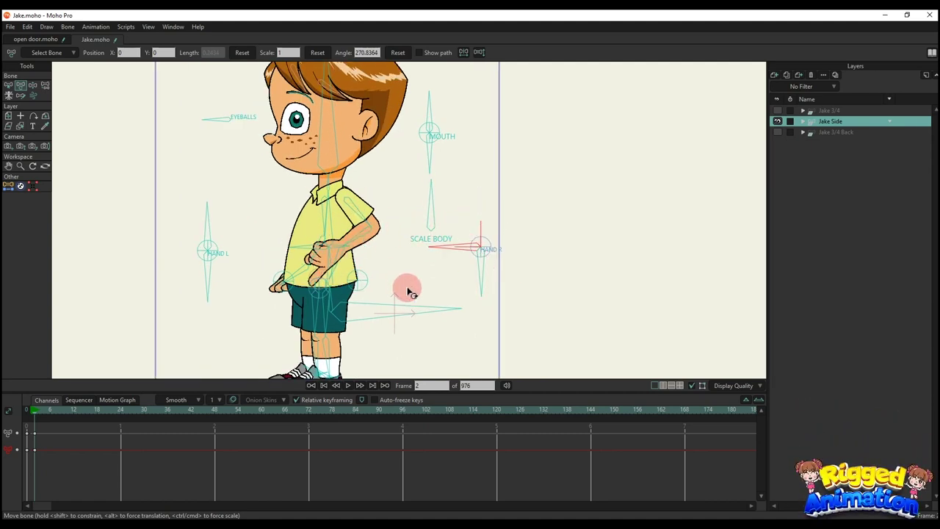
left_click_drag(95, 462, 3, 406)
key("BackSpace")
Step: Rotate the SCALE BODY bone to try the body scaling, and delete the test keyframes
scroll(441, 222, "down", 2)
mouse_move(436, 219)
left_mouse_down()
mouse_move(440, 210)
mouse_move(424, 212)
left_mouse_up()
key("BackSpace")
Step: Lift the near foot with its target bone and swing the thigh bone to try different leg bends
scroll(368, 327, "up", 4)
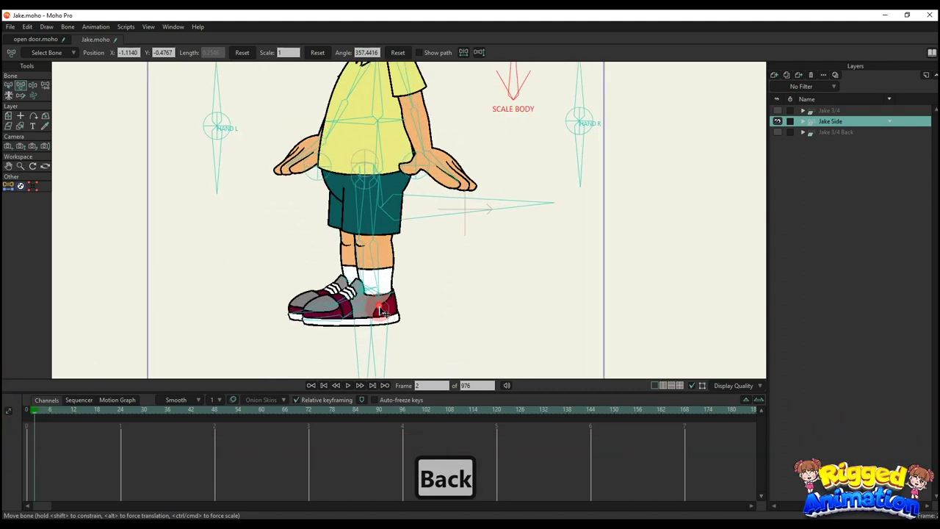
left_click_drag(381, 309, 341, 284)
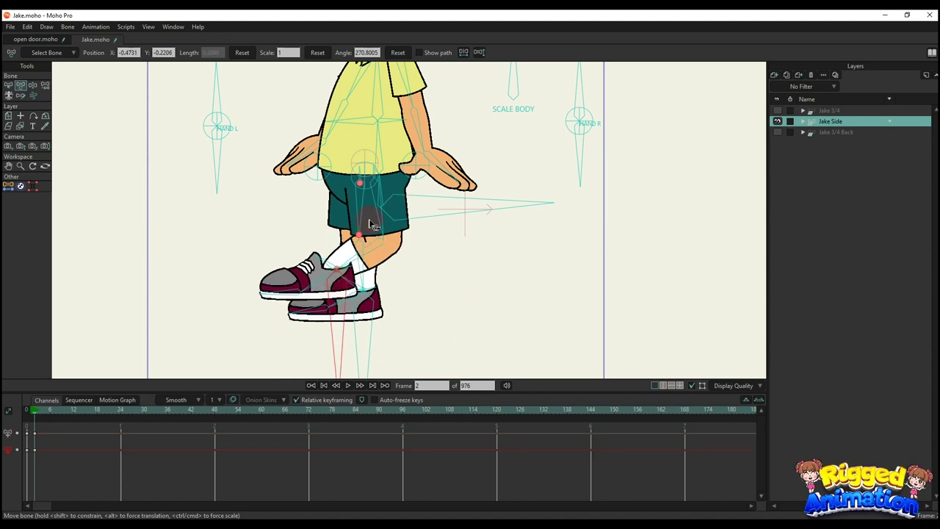
left_click_drag(370, 221, 284, 197)
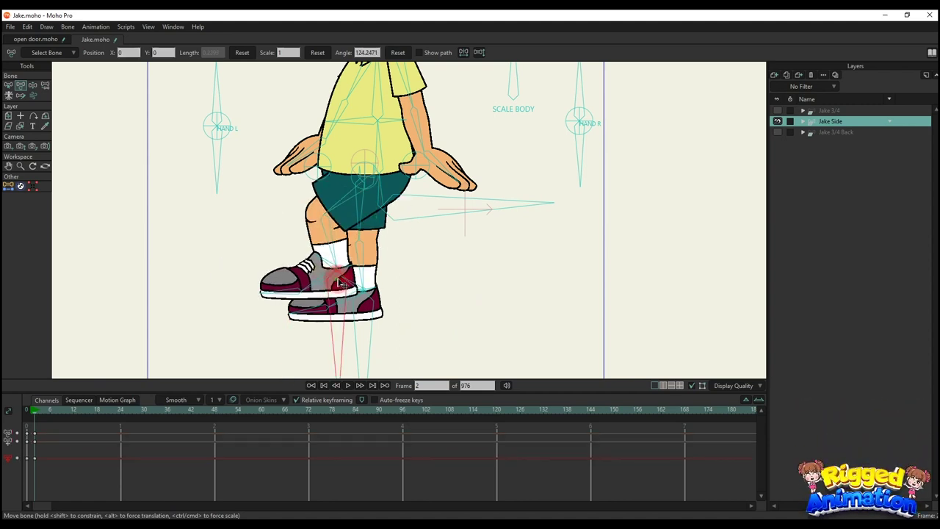
left_click_drag(340, 283, 253, 285)
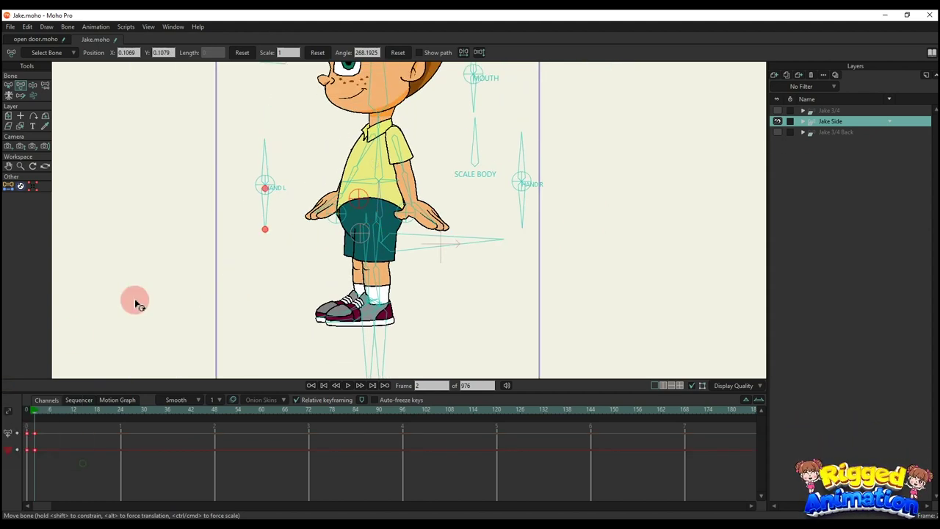
Step: Bend Jake's torso forward with the body bones and adjust the round control at the shirt's hem
left_click_drag(373, 203, 349, 172)
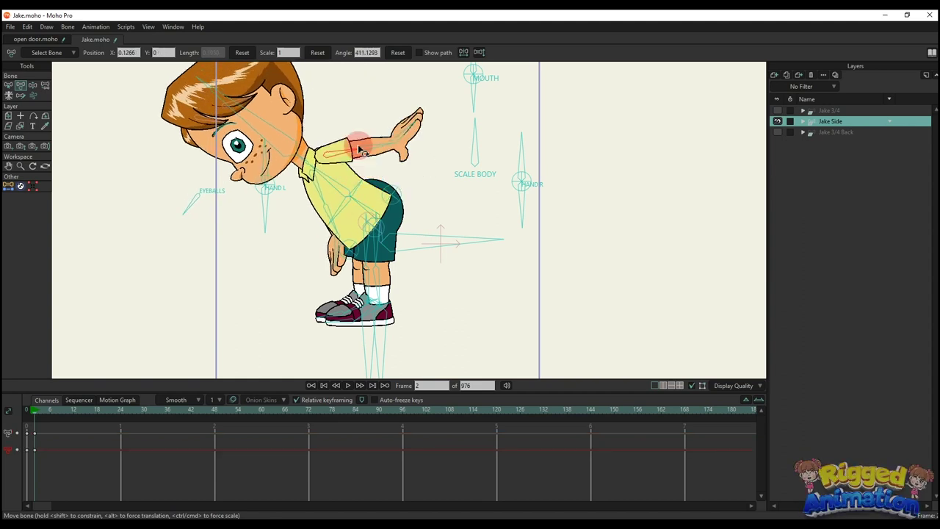
left_click(360, 151)
scroll(360, 150, "up", 3)
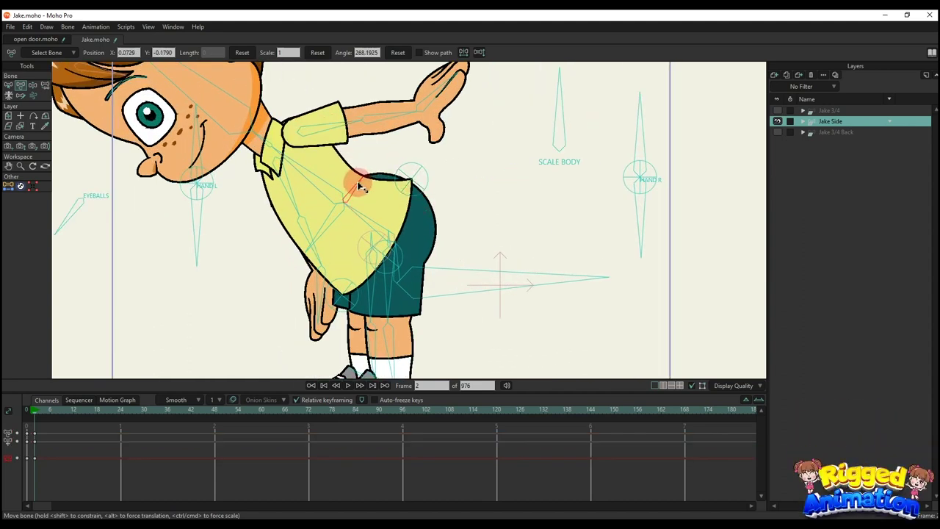
left_click_drag(379, 167, 377, 170)
Step: Try the round waist controls and torso bones to reshape the shirt, and delete the test keyframes
scroll(378, 173, "down", 3)
scroll(373, 198, "up", 2)
left_click_drag(370, 203, 451, 219)
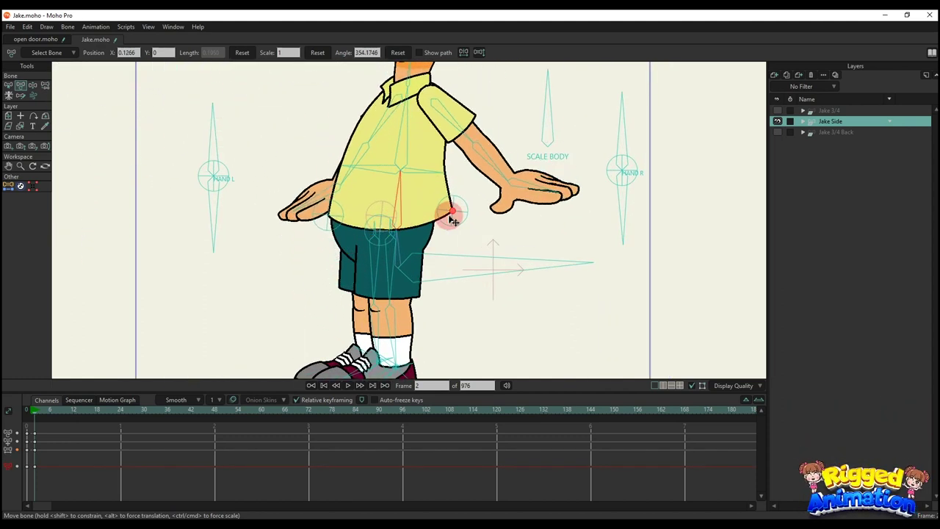
left_click_drag(441, 176, 425, 205)
scroll(426, 176, "down", 5)
left_click_drag(105, 428, 11, 463)
key("BackSpace")
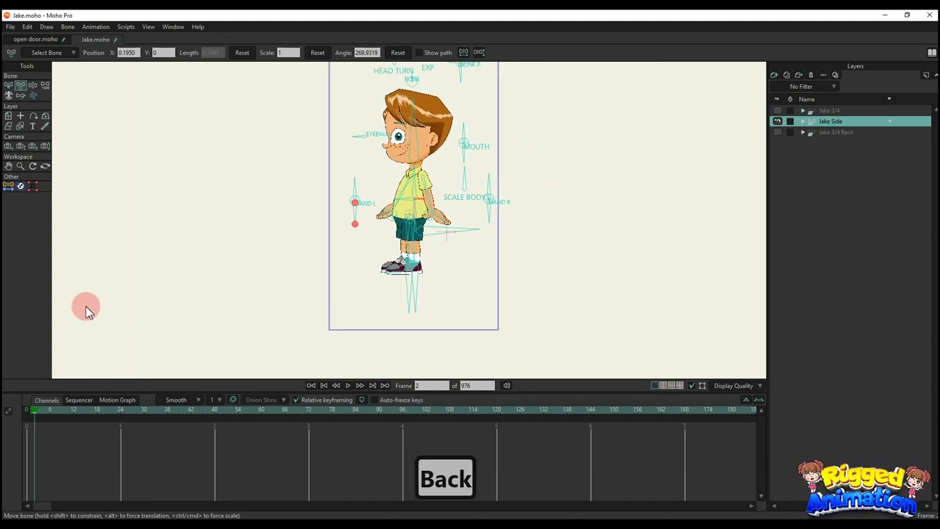
Step: Open the side view's actions, insert the WALK action at frame 2, and play the walk cycle
key("ctrl+k")
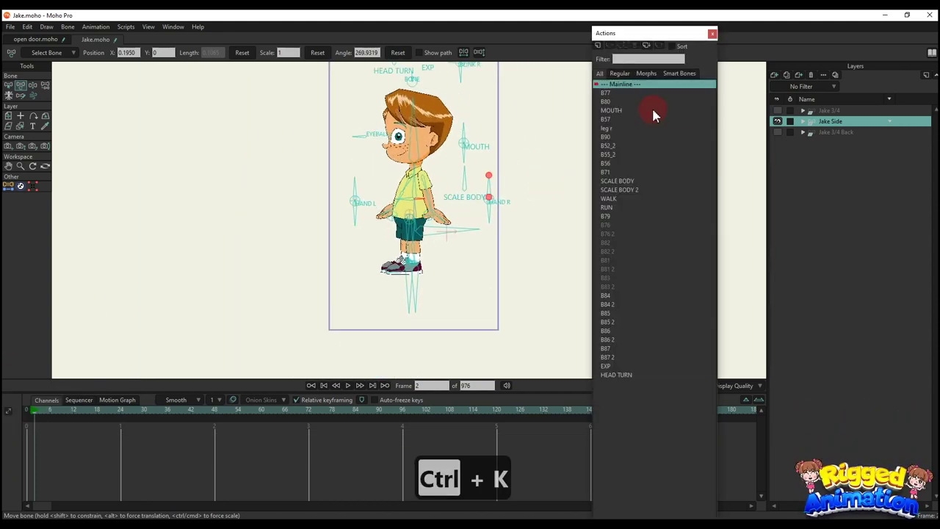
left_click(610, 199)
left_click_drag(390, 252, 342, 283)
key("space")
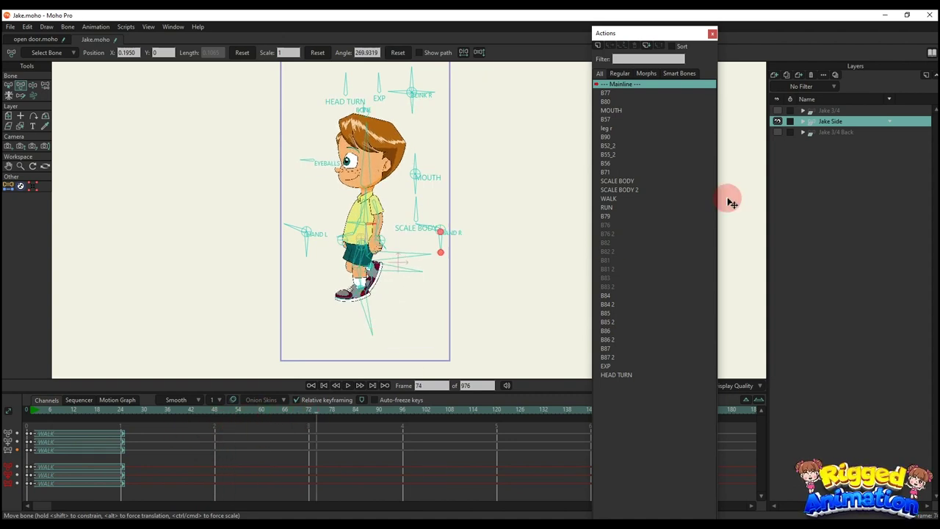
Step: Insert the RUN action into the side view's mainline at frame 74 and play the run cycle
left_click(608, 209)
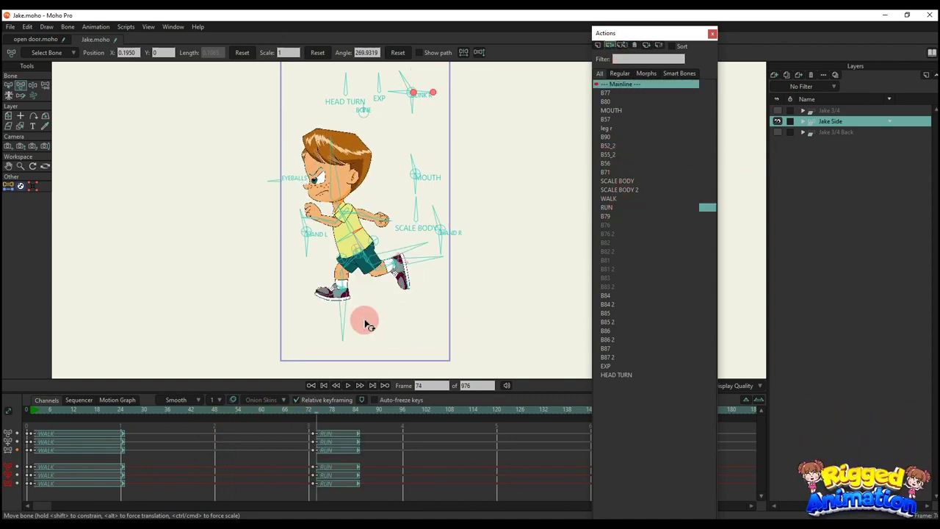
key("space")
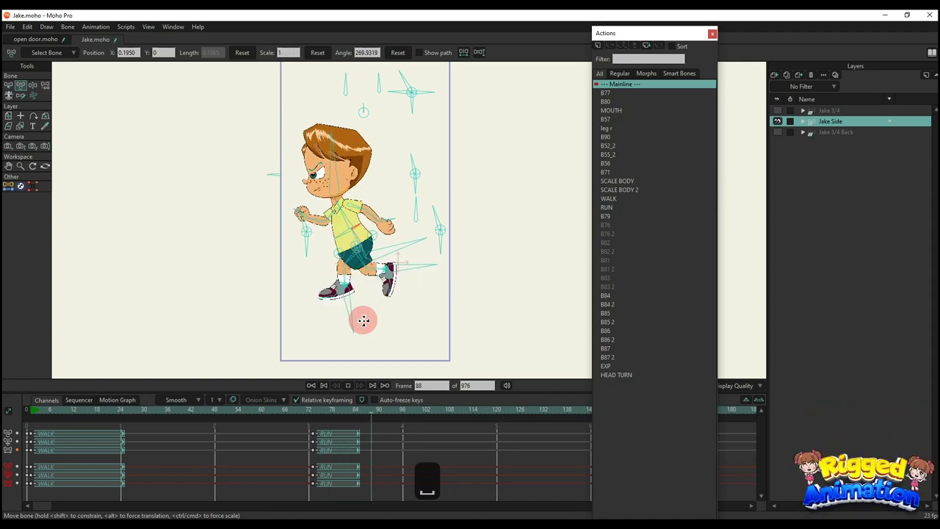
Step: Hide the side view's bones and replay the walk and run cycles from the start of the timeline
key("ctrl+shift+c")
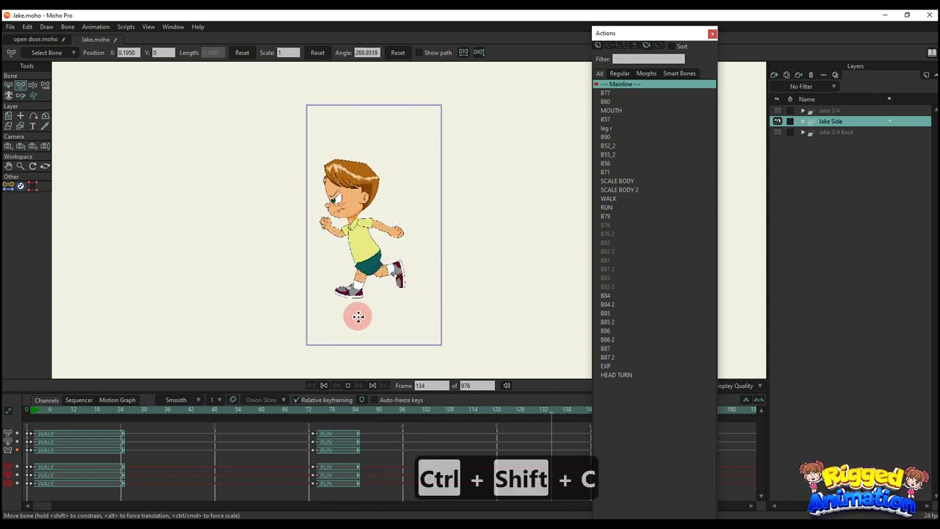
left_click(31, 411)
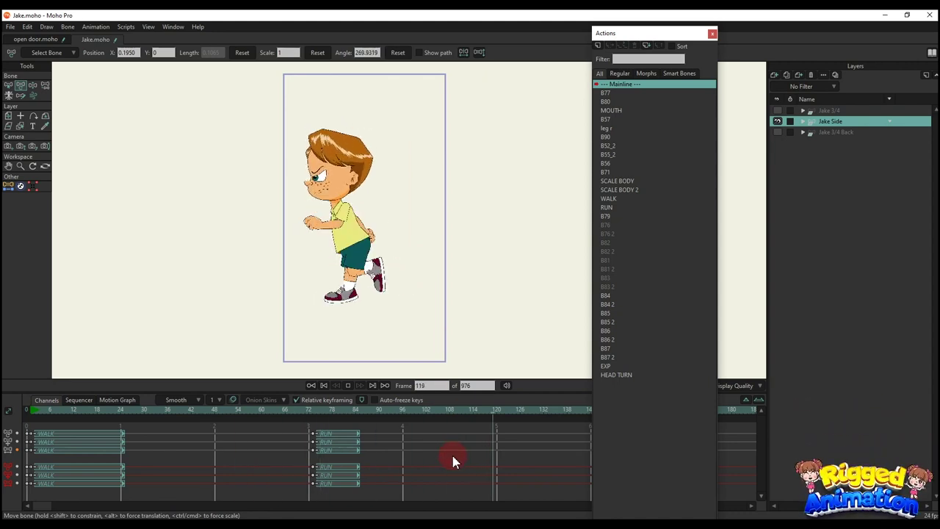
left_click_drag(333, 467, 237, 432)
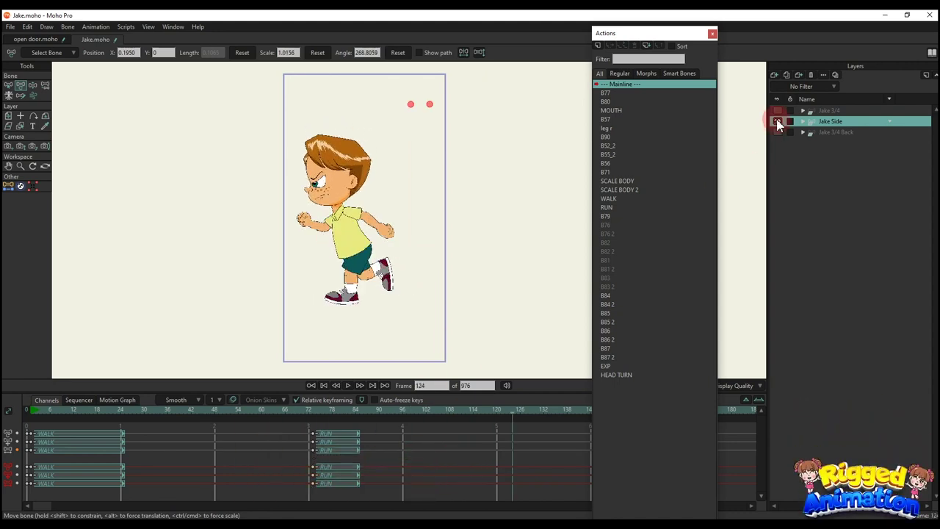
Step: Close the actions list and switch to the Jake 3/4 Back view alone, displaying its bones at frame 4
left_click(712, 34)
left_click(778, 132)
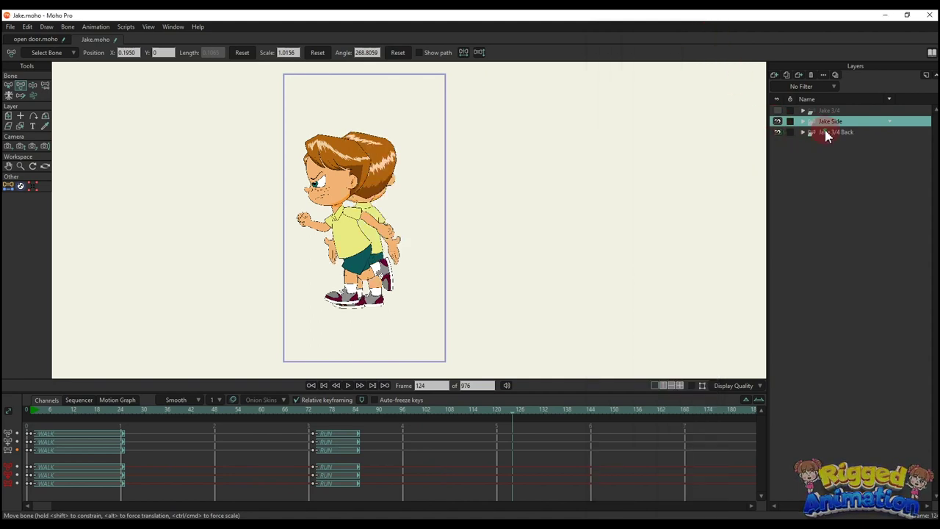
left_click(825, 132)
left_click(778, 121)
scroll(460, 188, "down", 2)
left_click_drag(436, 213, 436, 240)
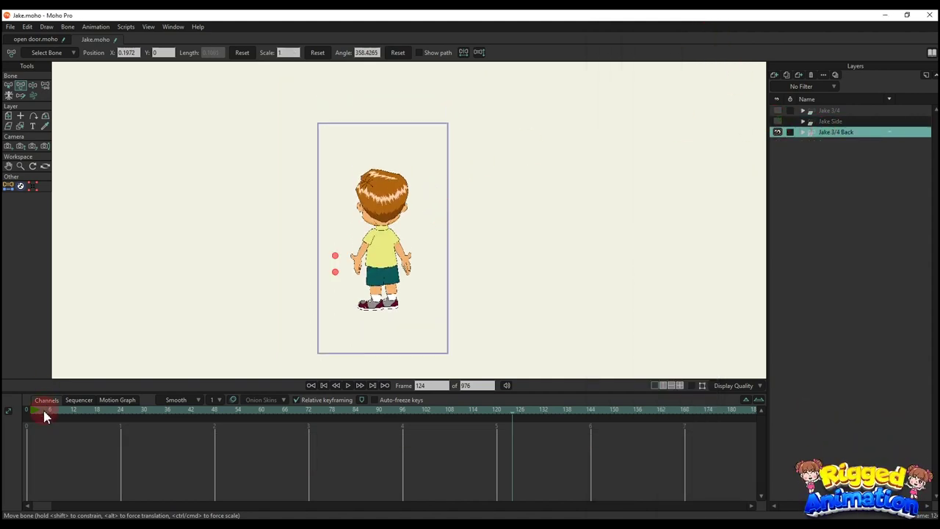
key("ctrl+shift+c")
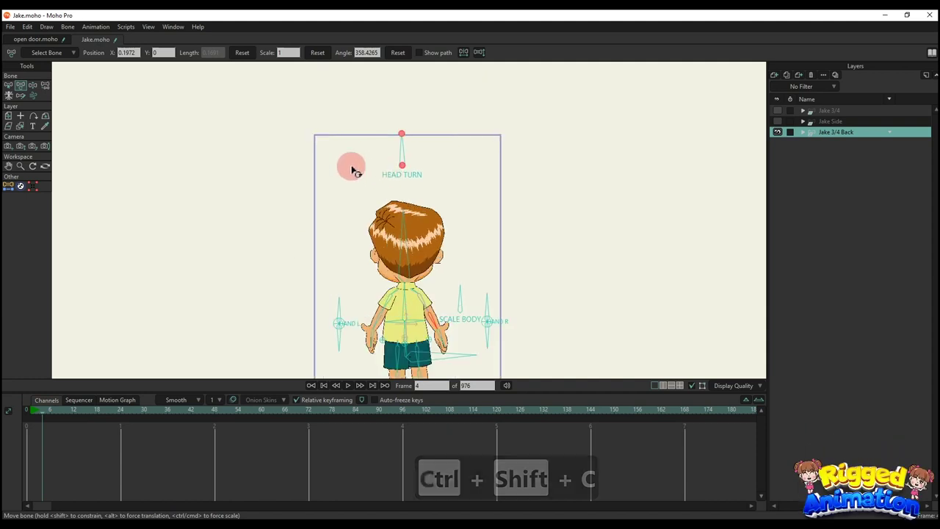
Step: Try the HEAD TURN control on the back view and delete its test keyframes
key("t")
mouse_move(340, 123)
left_mouse_down()
mouse_move(459, 133)
mouse_move(375, 90)
mouse_move(430, 115)
mouse_move(352, 110)
left_mouse_up()
left_click_drag(11, 470, 7, 349)
key("=")
scroll(436, 253, "up", 2)
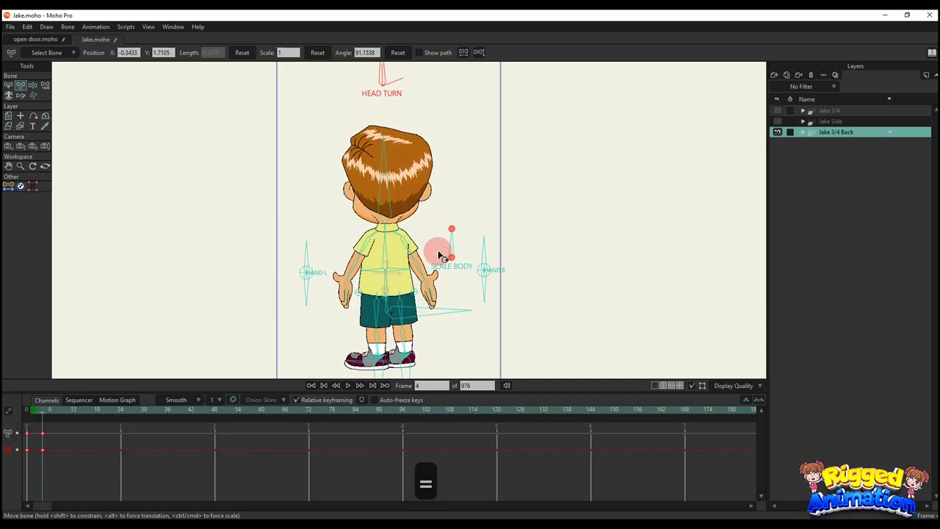
key("BackSpace")
Step: Try the SCALE BODY control on the back view and delete its test keyframes
left_click_drag(457, 241, 480, 253)
left_click_drag(80, 464, 15, 433)
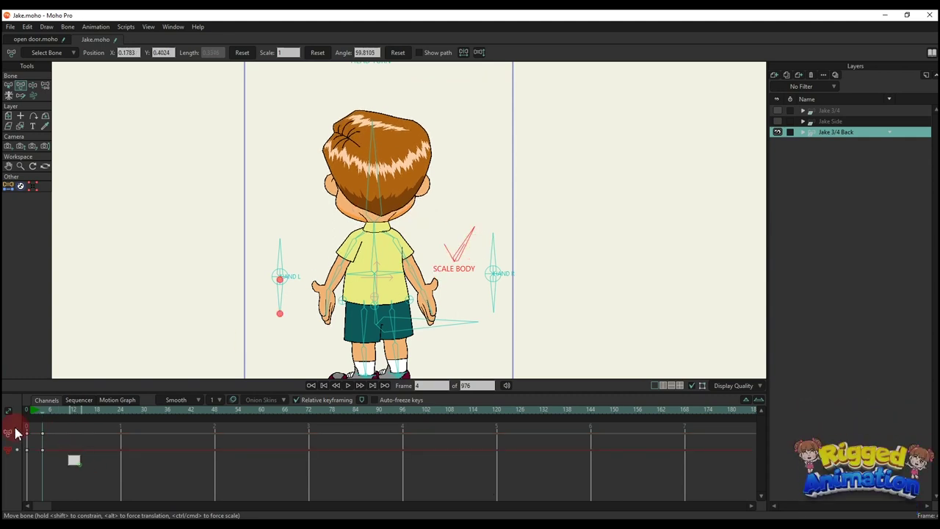
key("BackSpace")
Step: Try the HAND L and HAND R controls to change the shapes of both hands in the back view
left_click_drag(295, 245, 290, 189)
scroll(286, 191, "up", 1)
left_click(245, 200)
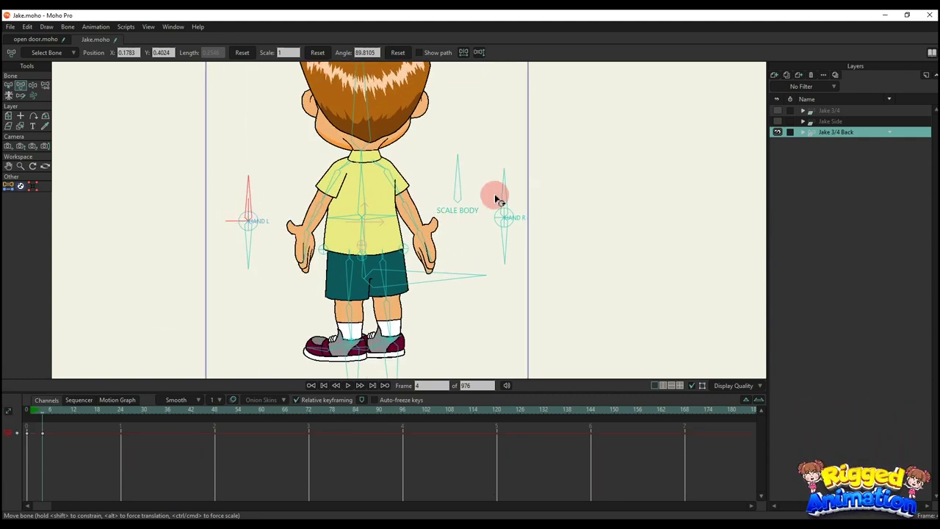
left_click_drag(493, 195, 507, 175)
scroll(491, 230, "up", 2)
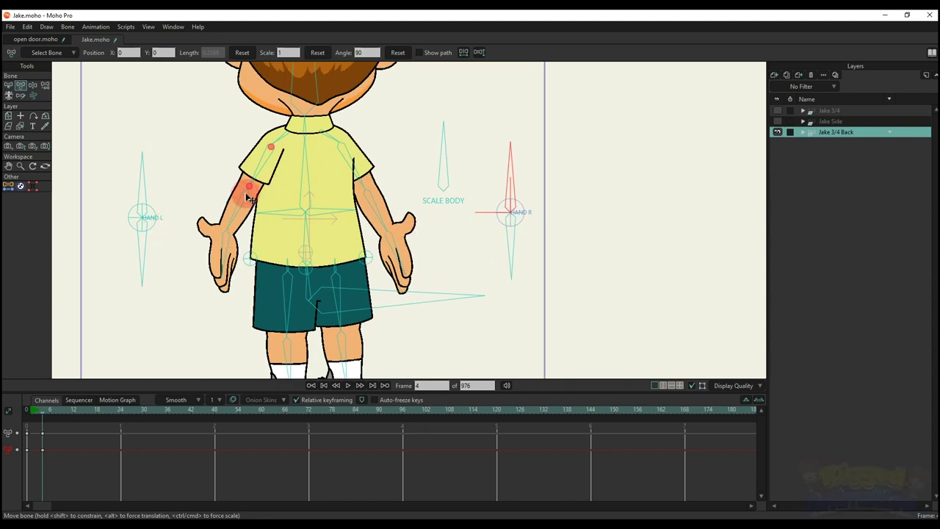
Step: Rotate the arm bones to spread both arms outward, adjusting the lower HAND L and HAND R controls
left_click_drag(248, 197, 221, 200)
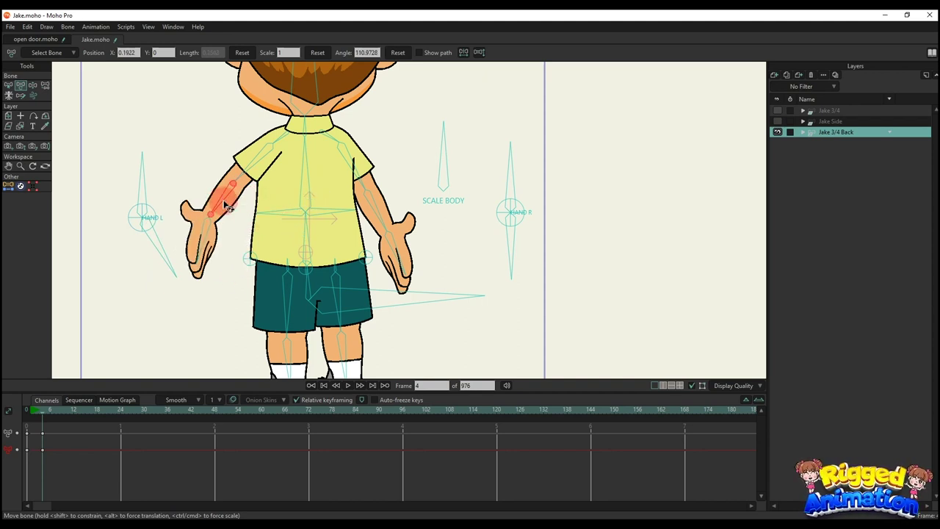
left_click(498, 233)
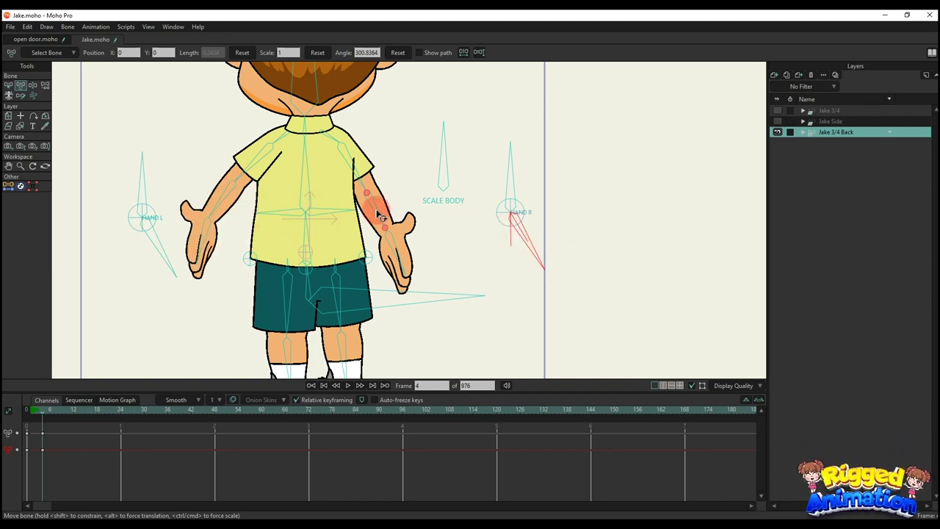
left_click_drag(351, 218, 398, 179)
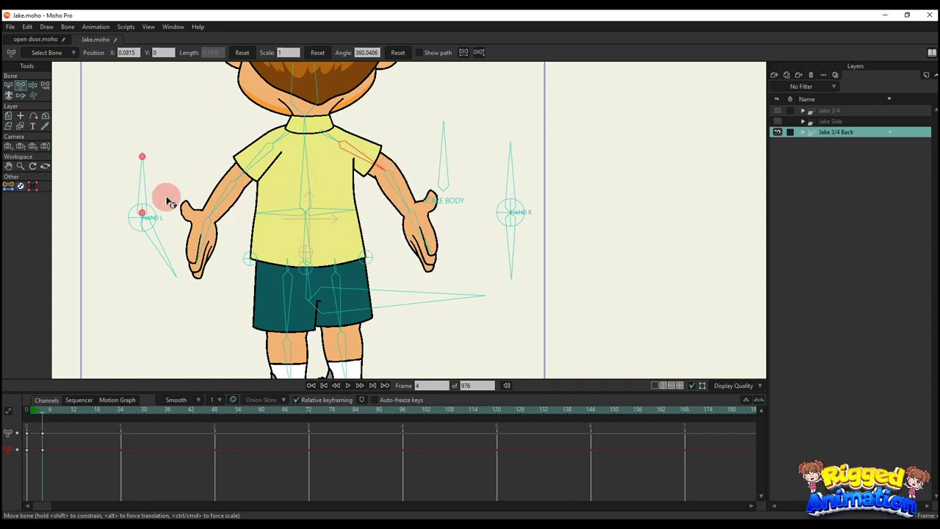
left_click_drag(168, 199, 261, 180)
left_click_drag(387, 193, 491, 226)
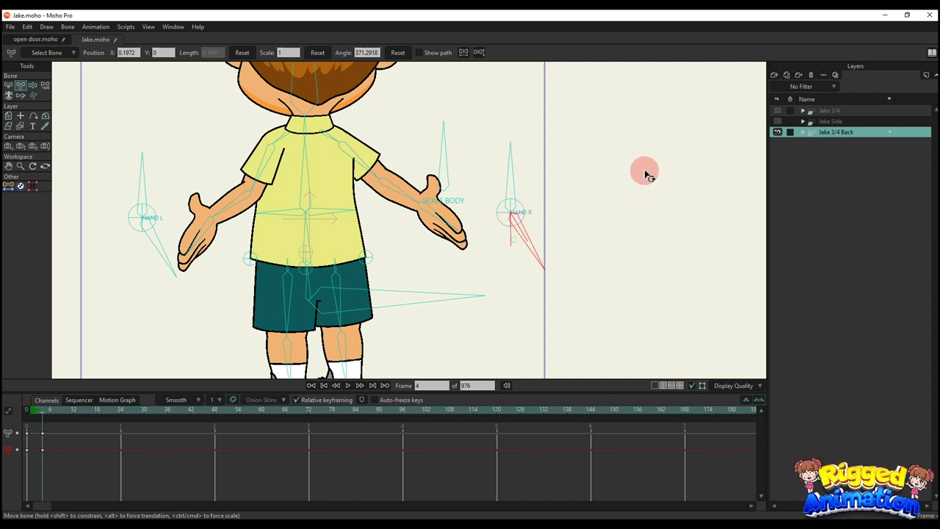
Step: Fold both arms behind Jake's back with the arm bones and delete the test keyframes
left_click_drag(417, 180, 335, 210)
left_click_drag(244, 200, 289, 228)
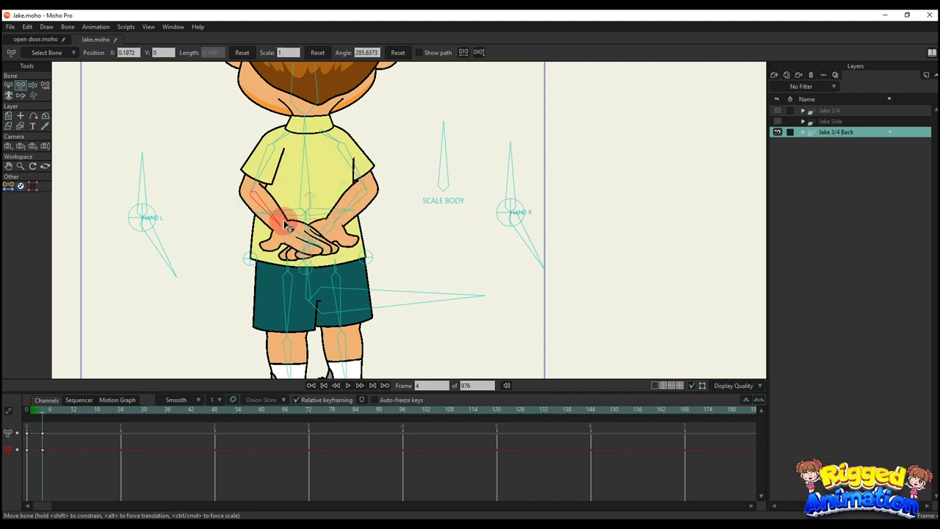
scroll(292, 228, "down", 2)
key("BackSpace")
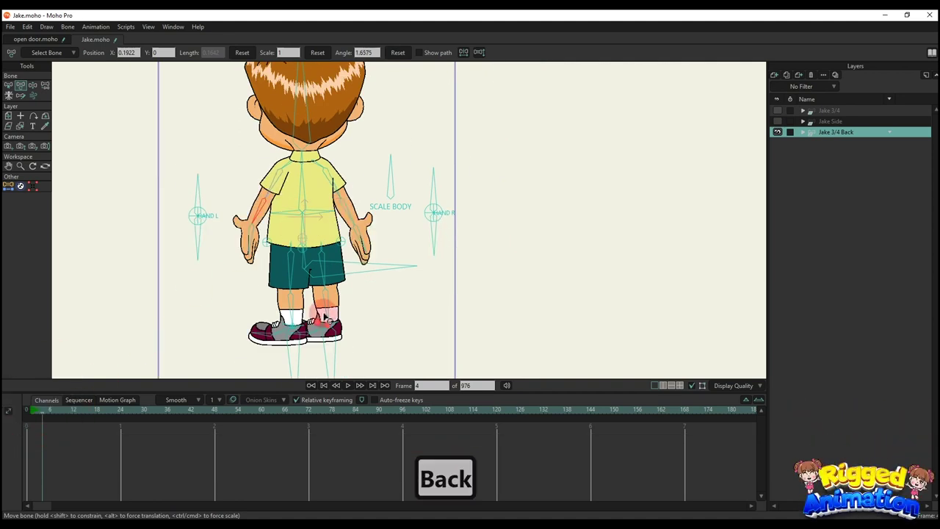
Step: Try the round controls at the shirt's hem and the torso bones in the back view, and delete the test keyframes
scroll(297, 195, "up", 3)
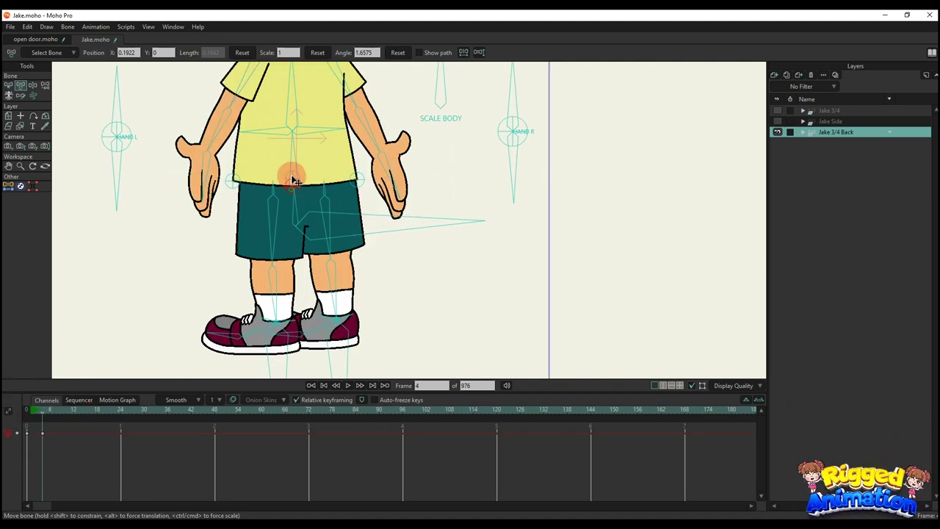
scroll(321, 168, "down", 1)
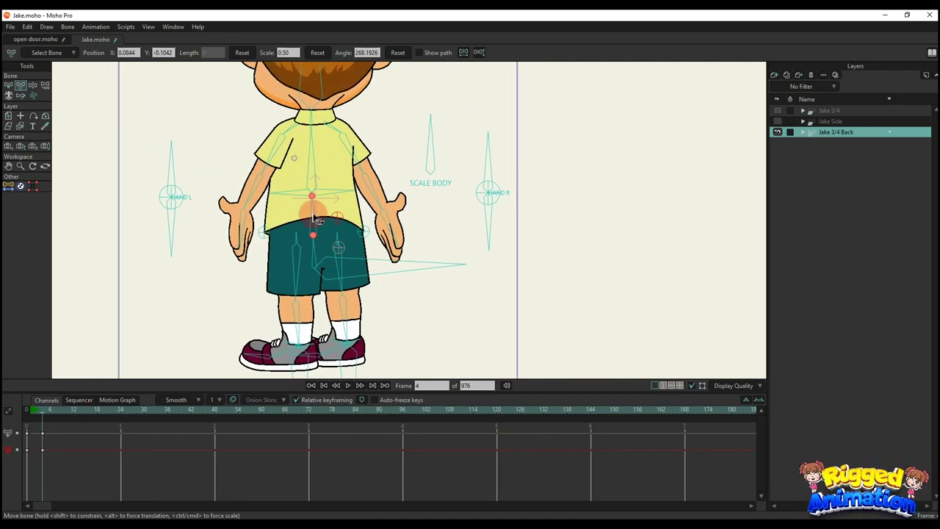
mouse_move(311, 210)
left_mouse_down()
mouse_move(294, 205)
mouse_move(311, 193)
mouse_move(328, 210)
left_mouse_up()
scroll(365, 232, "up", 1)
left_click_drag(364, 237, 335, 217)
scroll(335, 204, "down", 2)
mouse_move(338, 192)
left_mouse_down()
mouse_move(330, 187)
mouse_move(348, 194)
left_mouse_up()
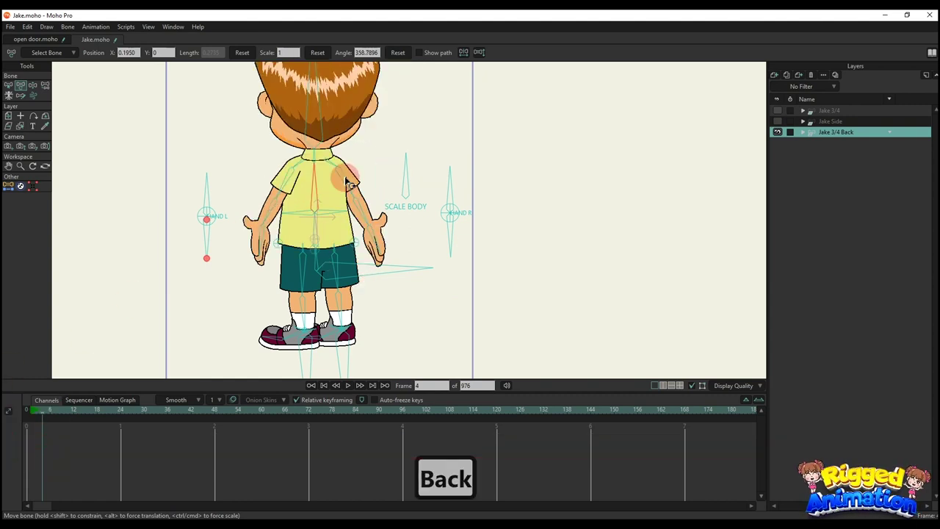
Step: Try the shoulder controls to raise both arms sideways and delete the test keyframes
scroll(348, 177, "up", 1)
left_click_drag(240, 161, 336, 172)
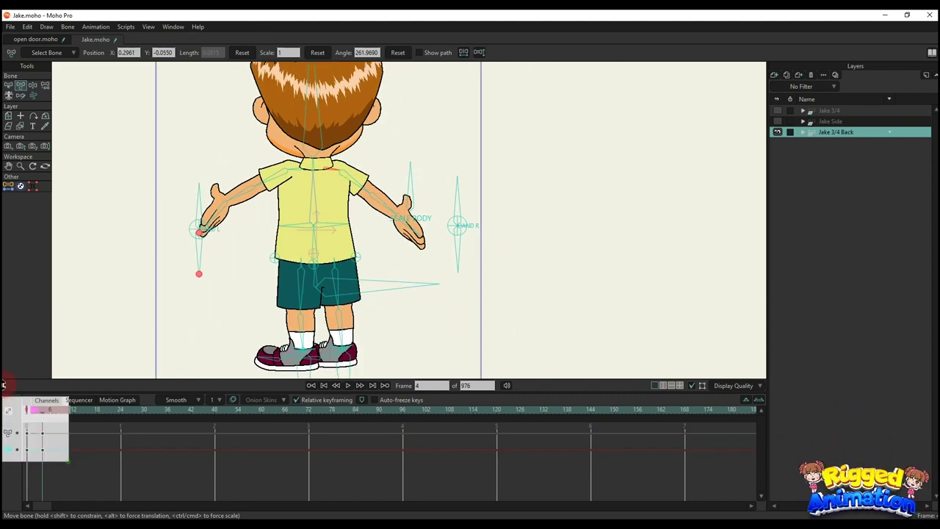
left_click(343, 264)
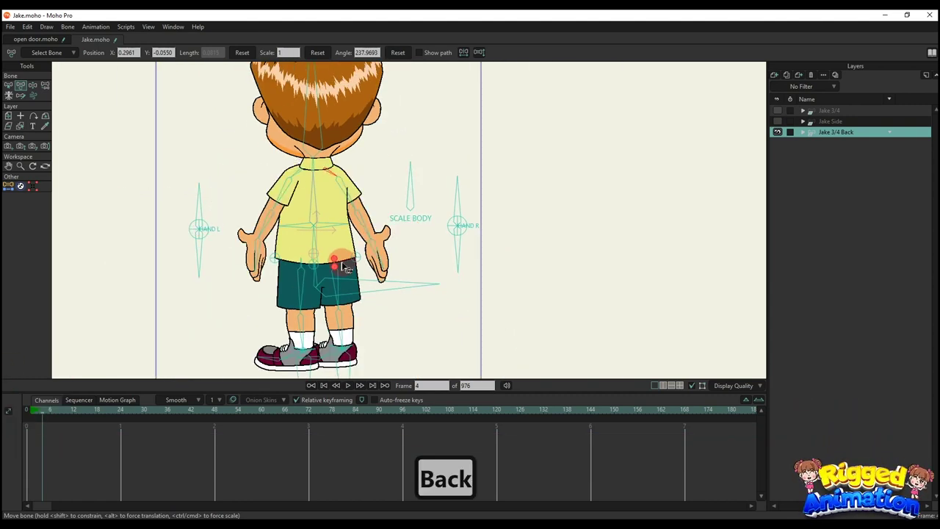
Step: Try the hip, leg and foot bones to bend Jake's knees in the back view, and delete the test keyframes
scroll(343, 264, "up", 1)
left_click_drag(357, 210, 328, 223)
scroll(327, 222, "down", 1)
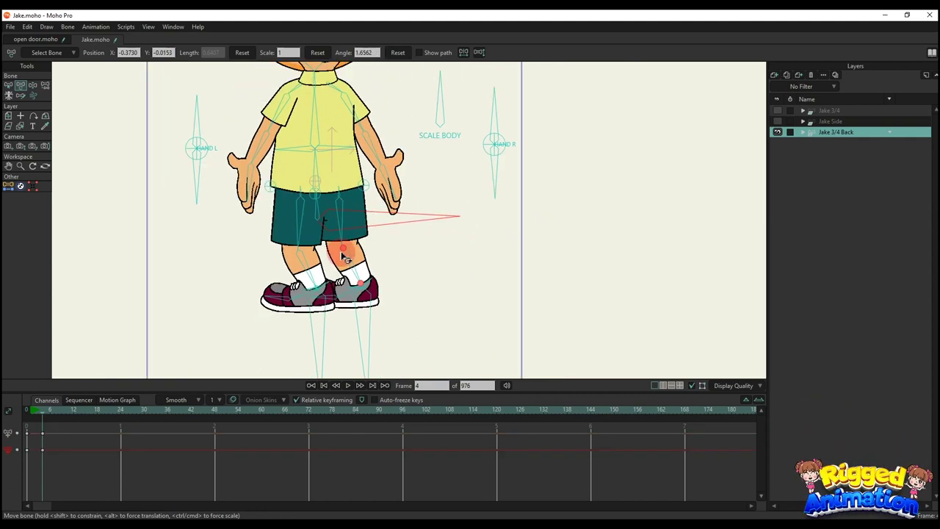
scroll(347, 259, "up", 2)
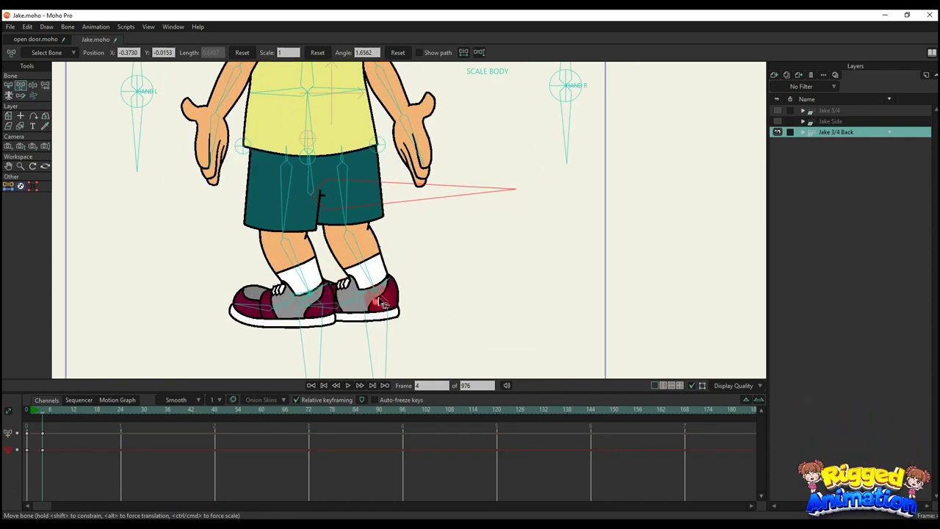
left_click_drag(381, 307, 407, 303)
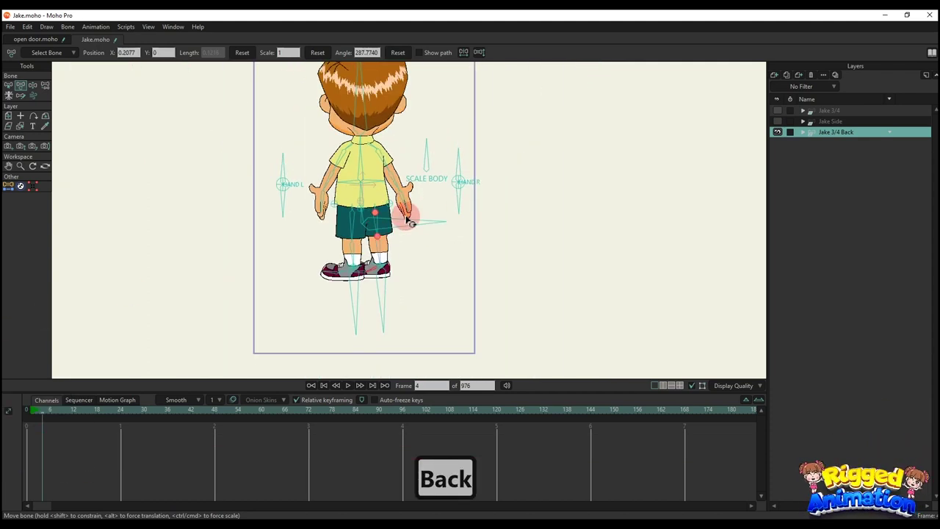
Step: Open the back view's actions, insert the WALK action at frame 4, and play the walk cycle with the bones hidden
key("ctrl+k")
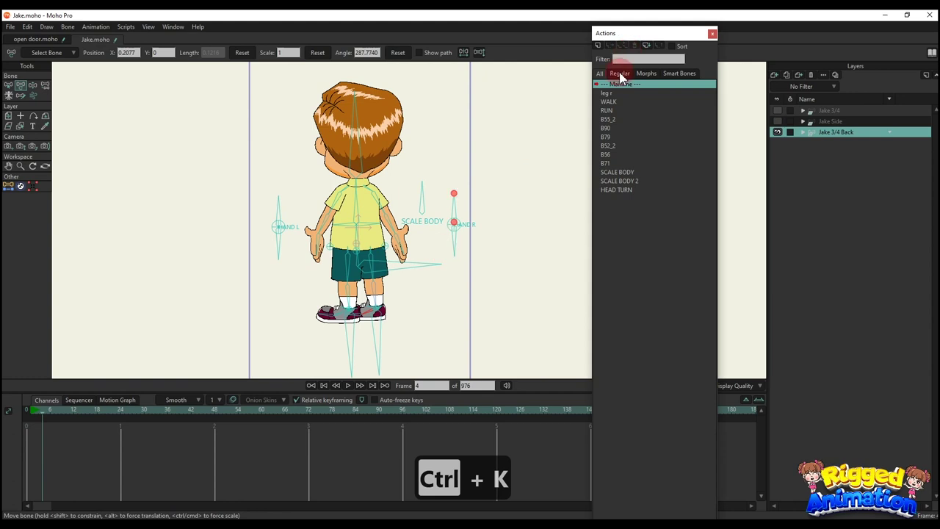
left_click(621, 101)
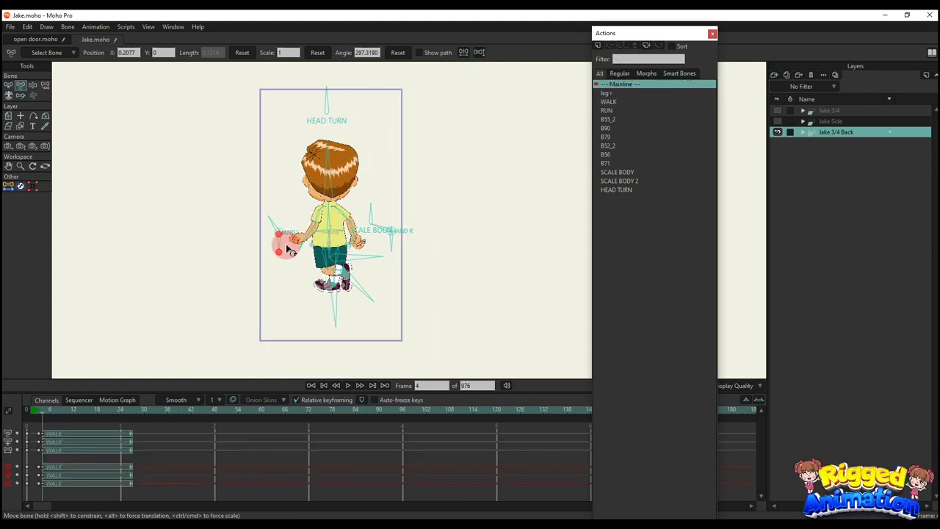
scroll(353, 250, "up", 1)
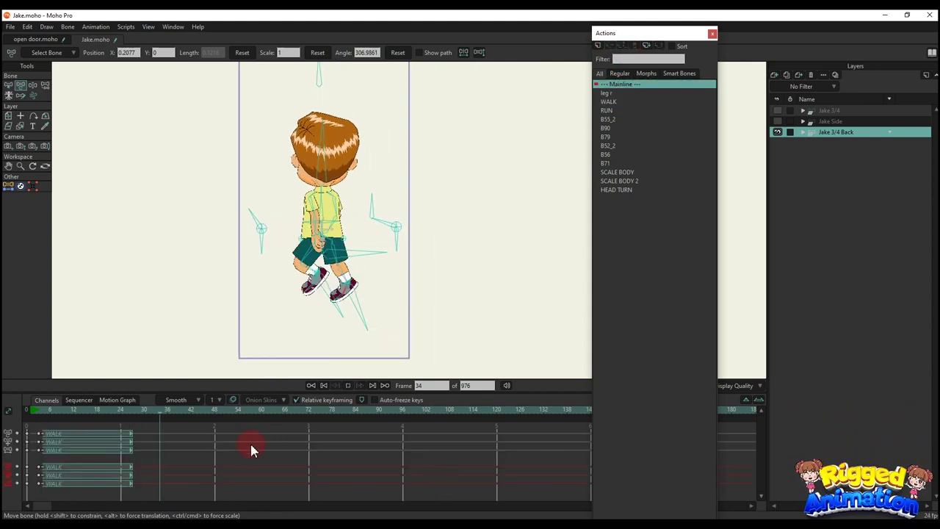
key("space")
key("ctrl+shift+c")
key("space")
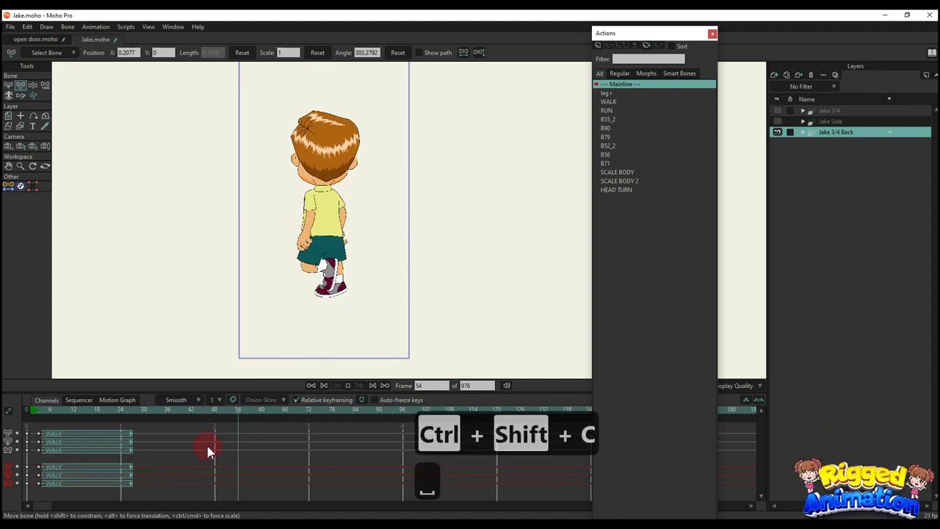
Step: Insert the RUN action into the back view's mainline at frame 94, play the run cycle, and close the actions list
key("space")
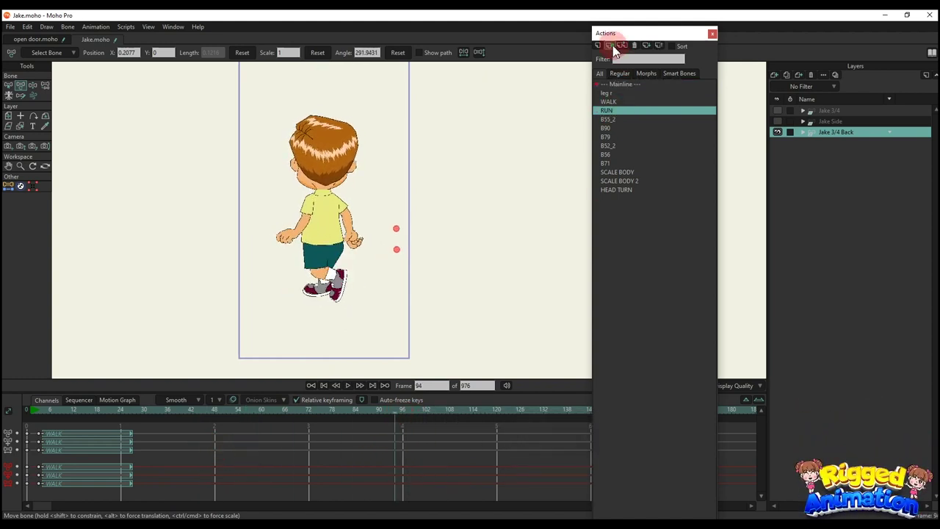
key("space")
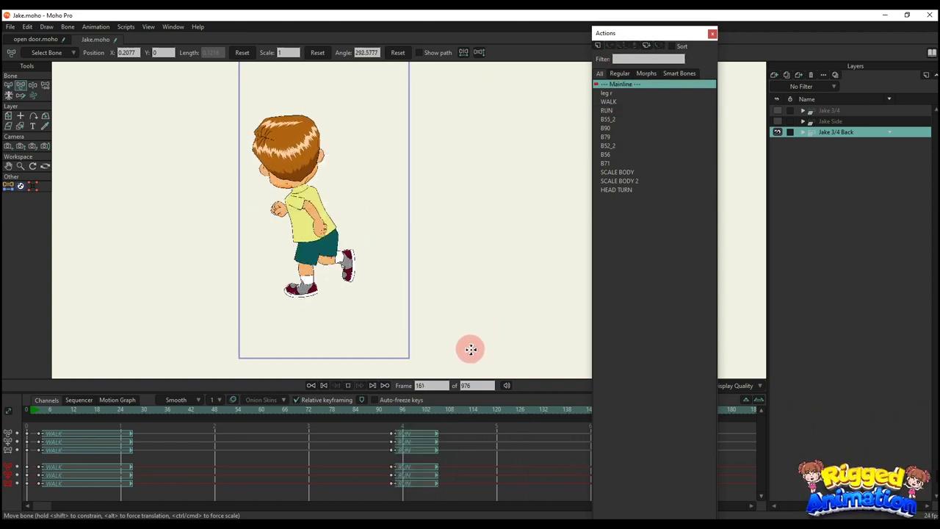
left_click(711, 35)
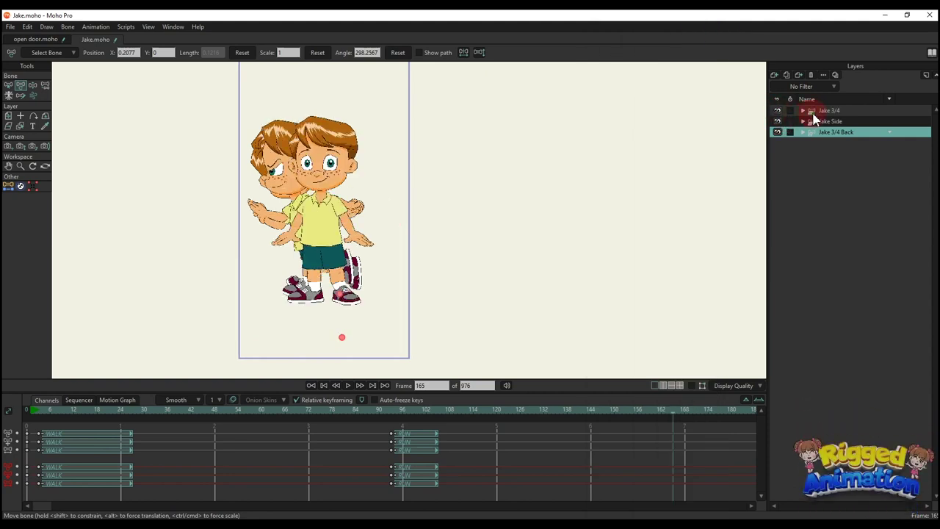
Step: Group the three Jake views into one switch layer and play the view changes over 24 frames
key("space")
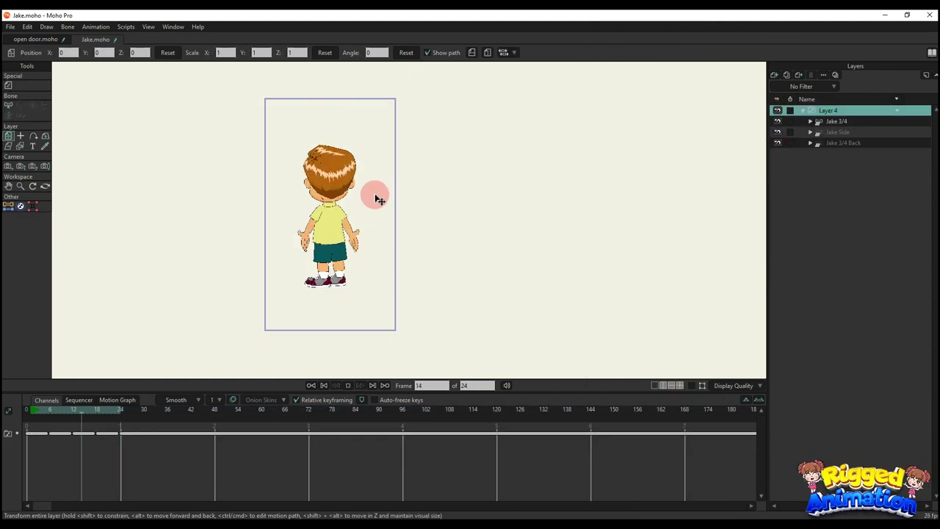